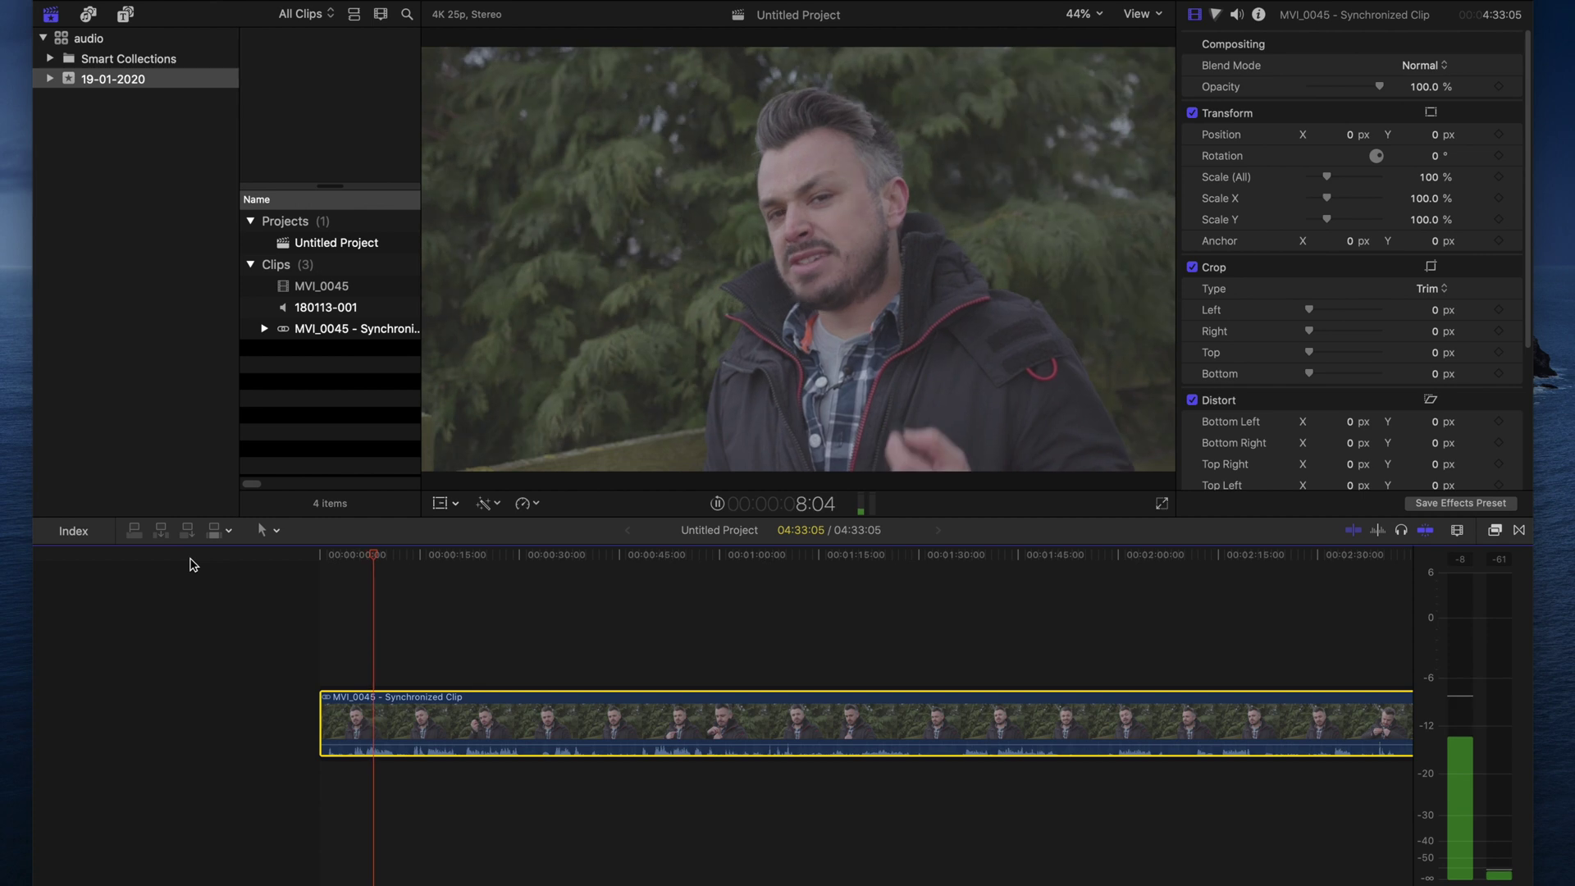
# Stop playback of the interview clip partway through the project
pyautogui.press('space')
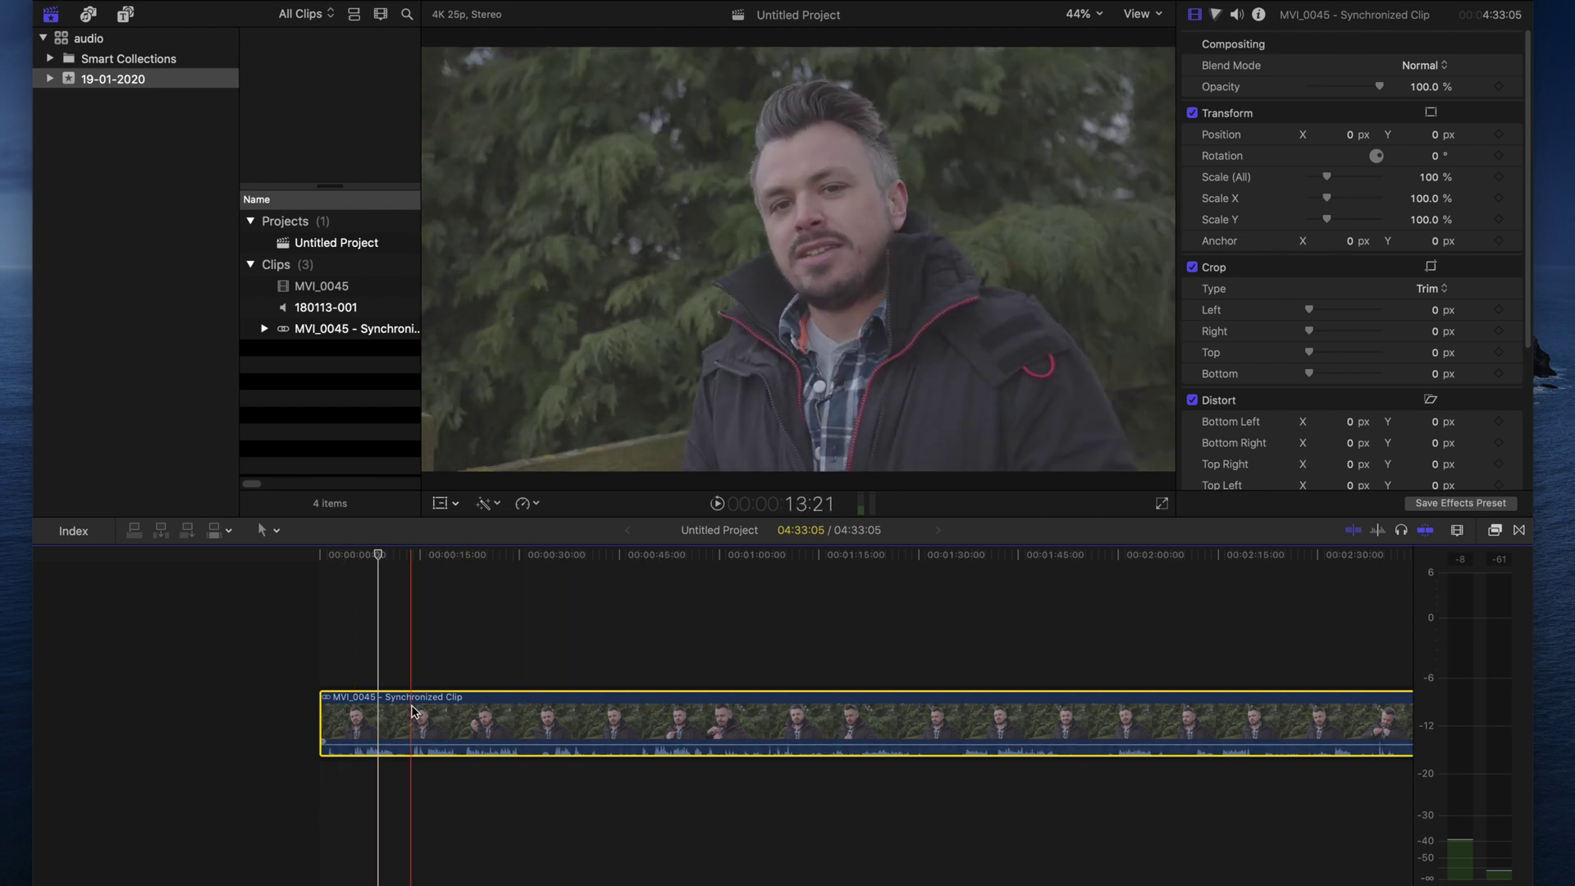
# Convert the synchronized MVI_0045 timeline clip into a compound clip named comp
pyautogui.rightClick(413, 710)
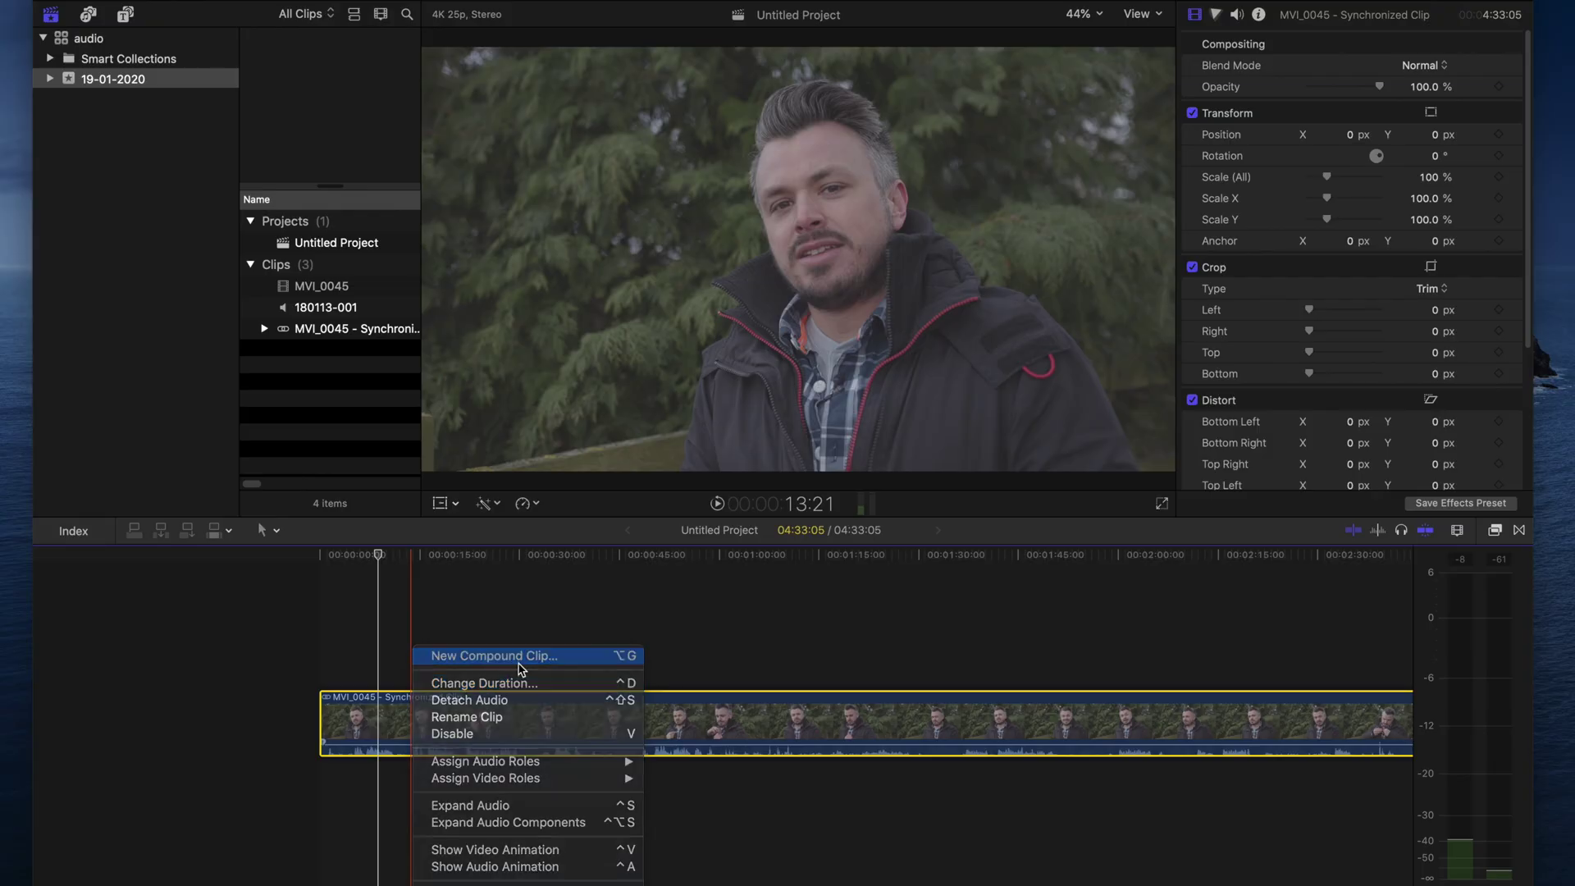
pyautogui.click(519, 660)
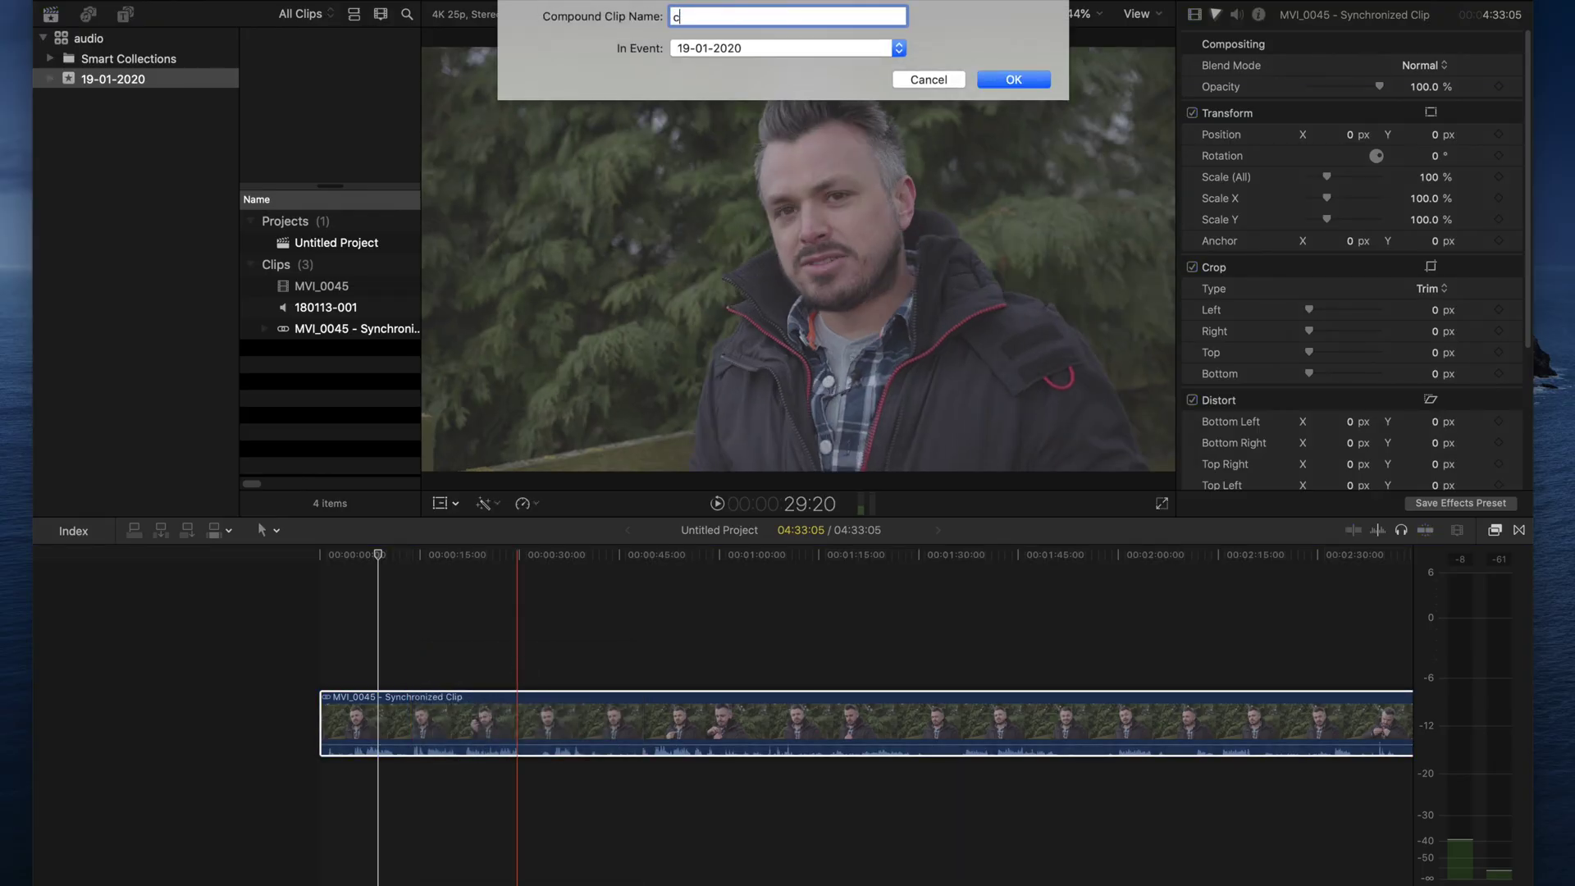
pyautogui.press('Return')
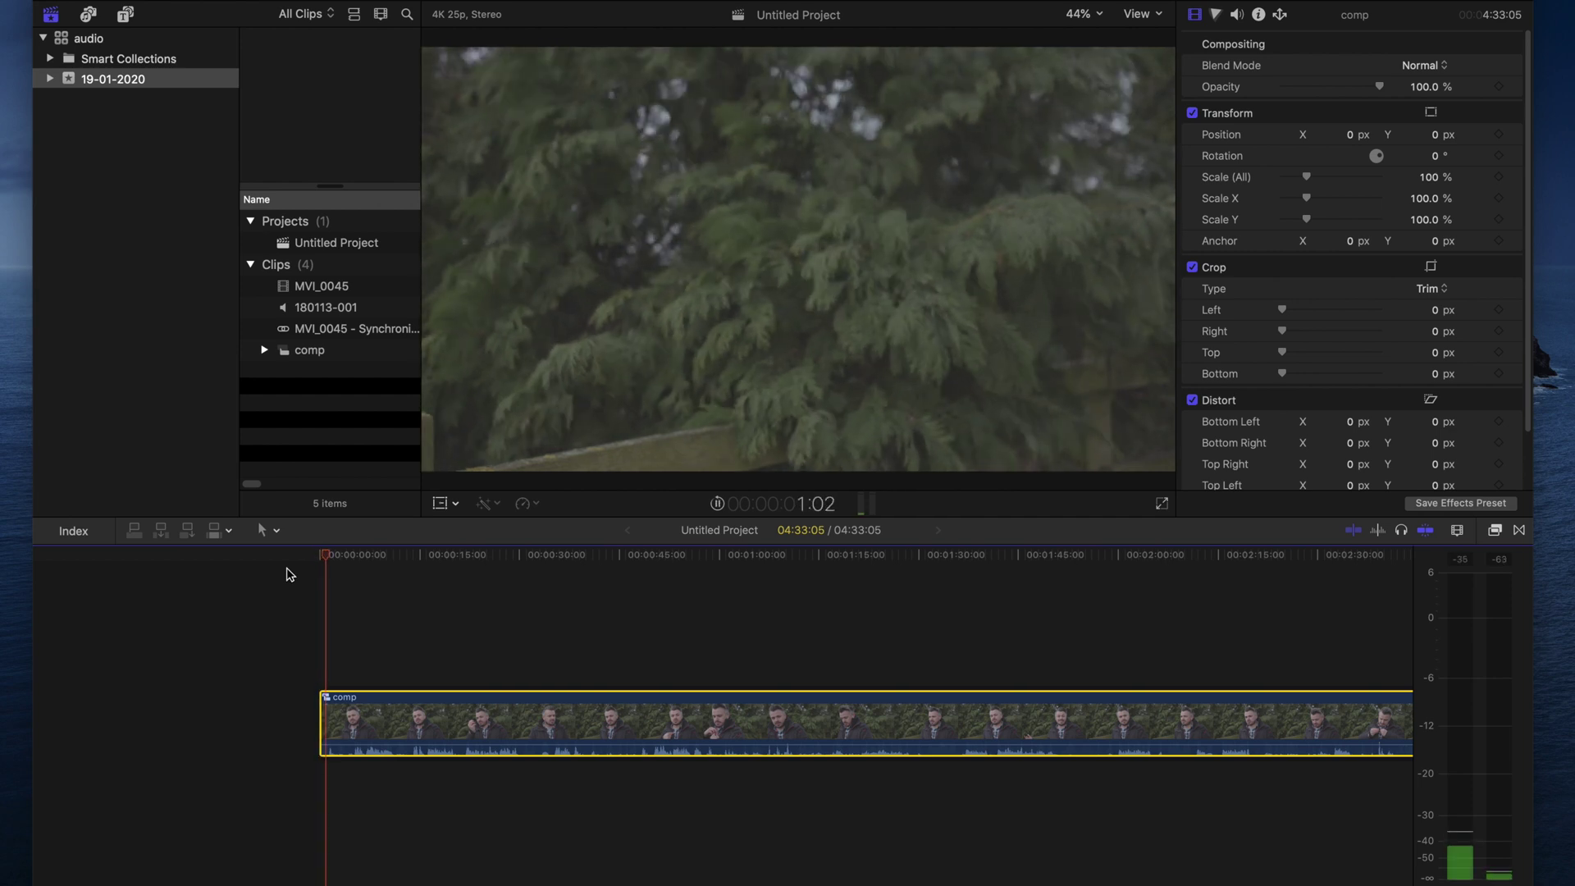
# Blade comp at 4:16, delete the opening piece, then open comp at its start
pyautogui.moveTo(344, 557); pyautogui.dragTo(350, 557)
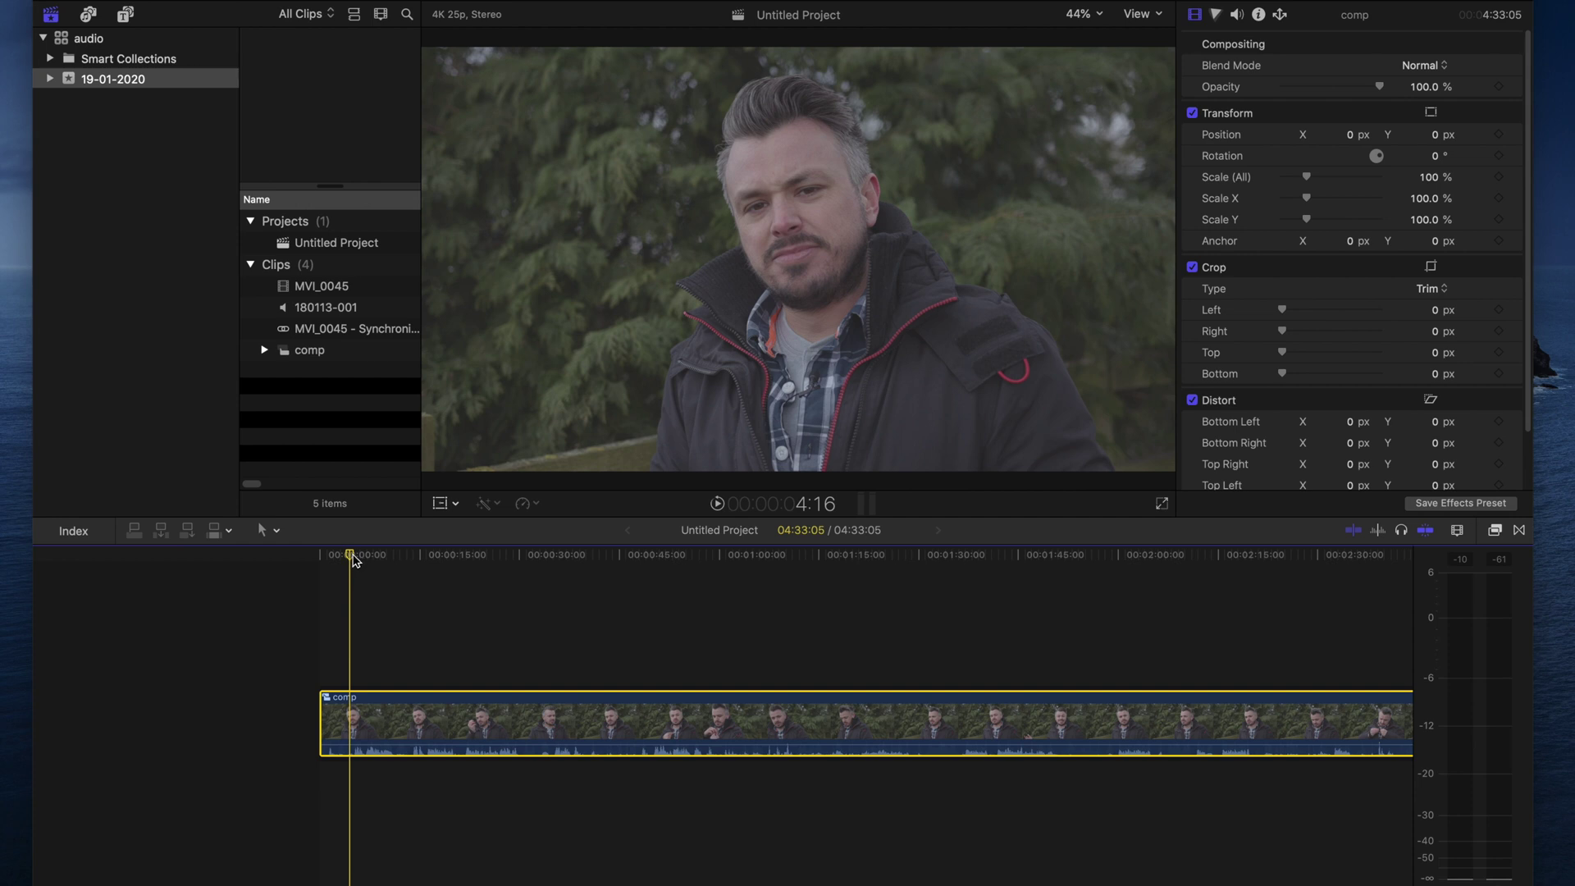
pyautogui.press('b')
pyautogui.click(352, 729)
pyautogui.press('a')
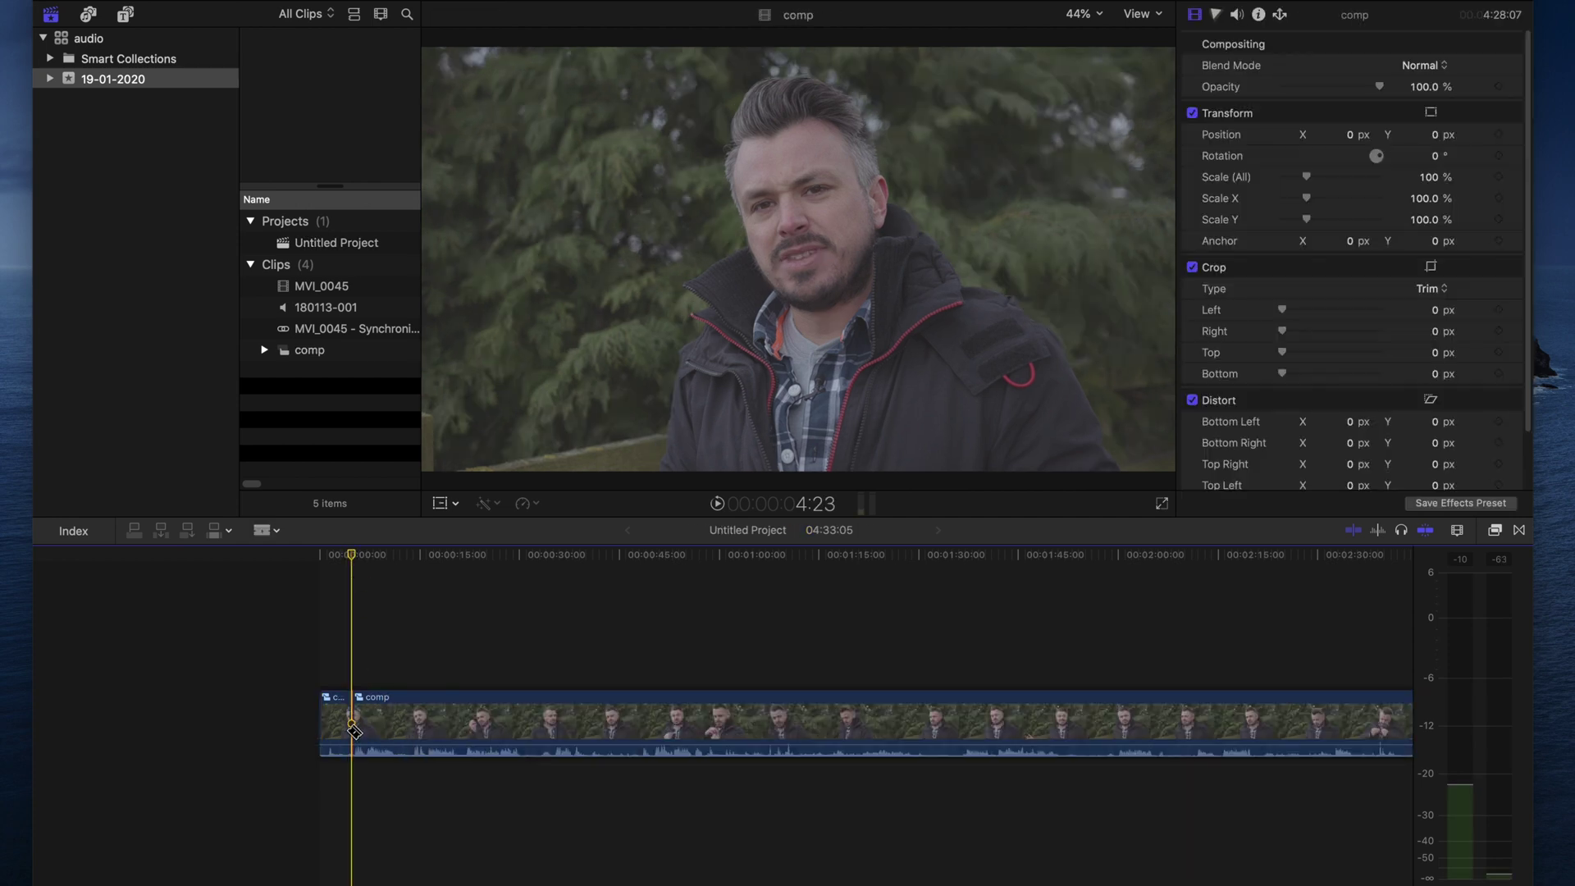
pyautogui.click(340, 720)
pyautogui.press('Delete')
pyautogui.doubleClick(353, 714)
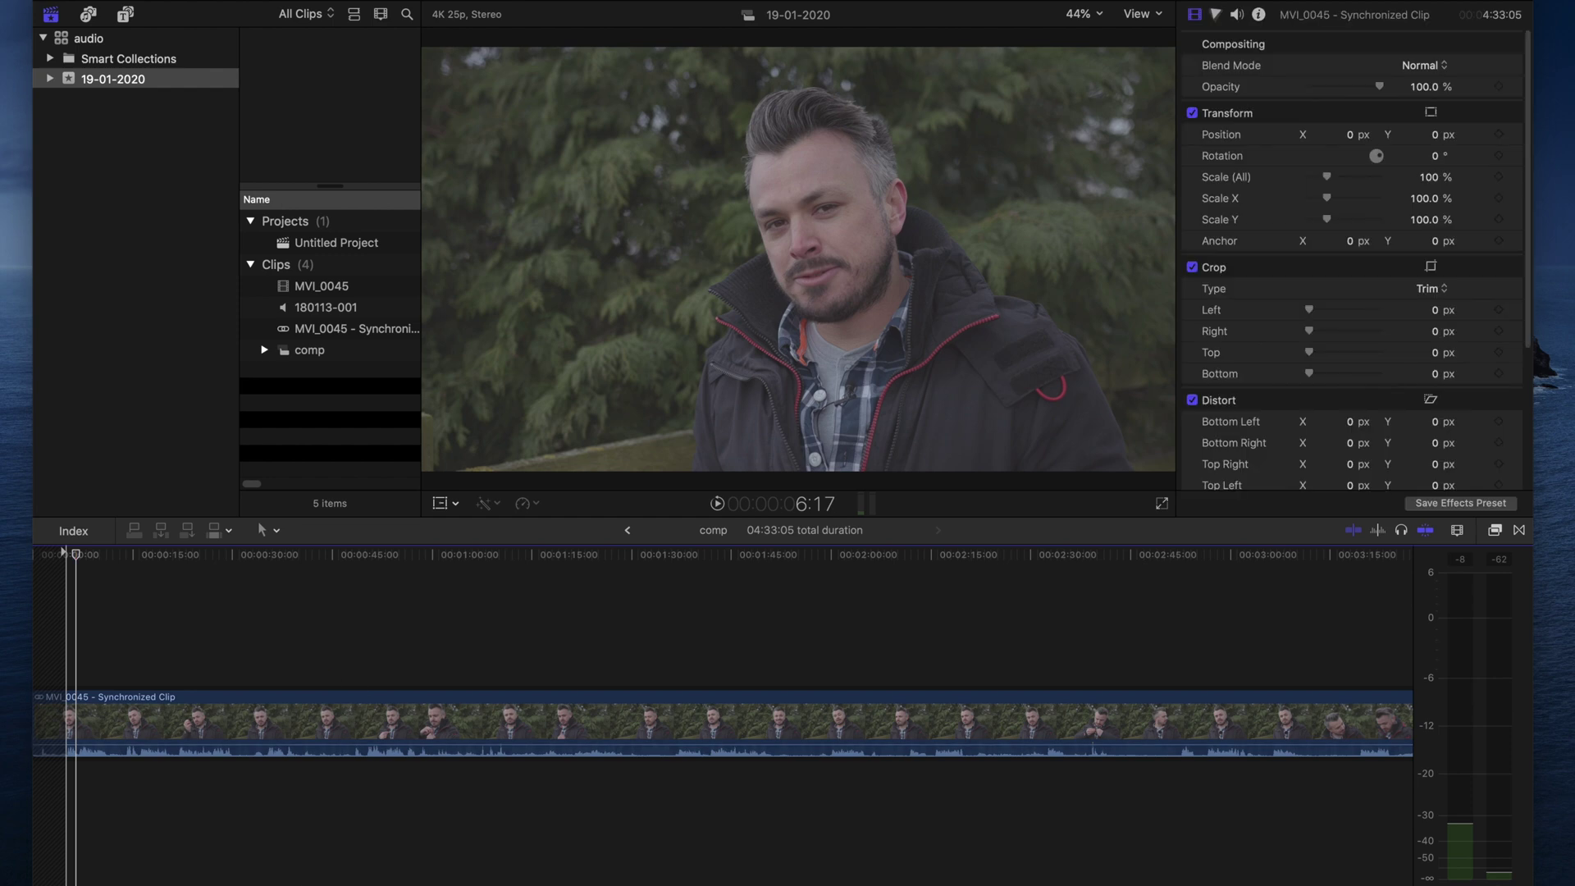
pyautogui.press('Home')
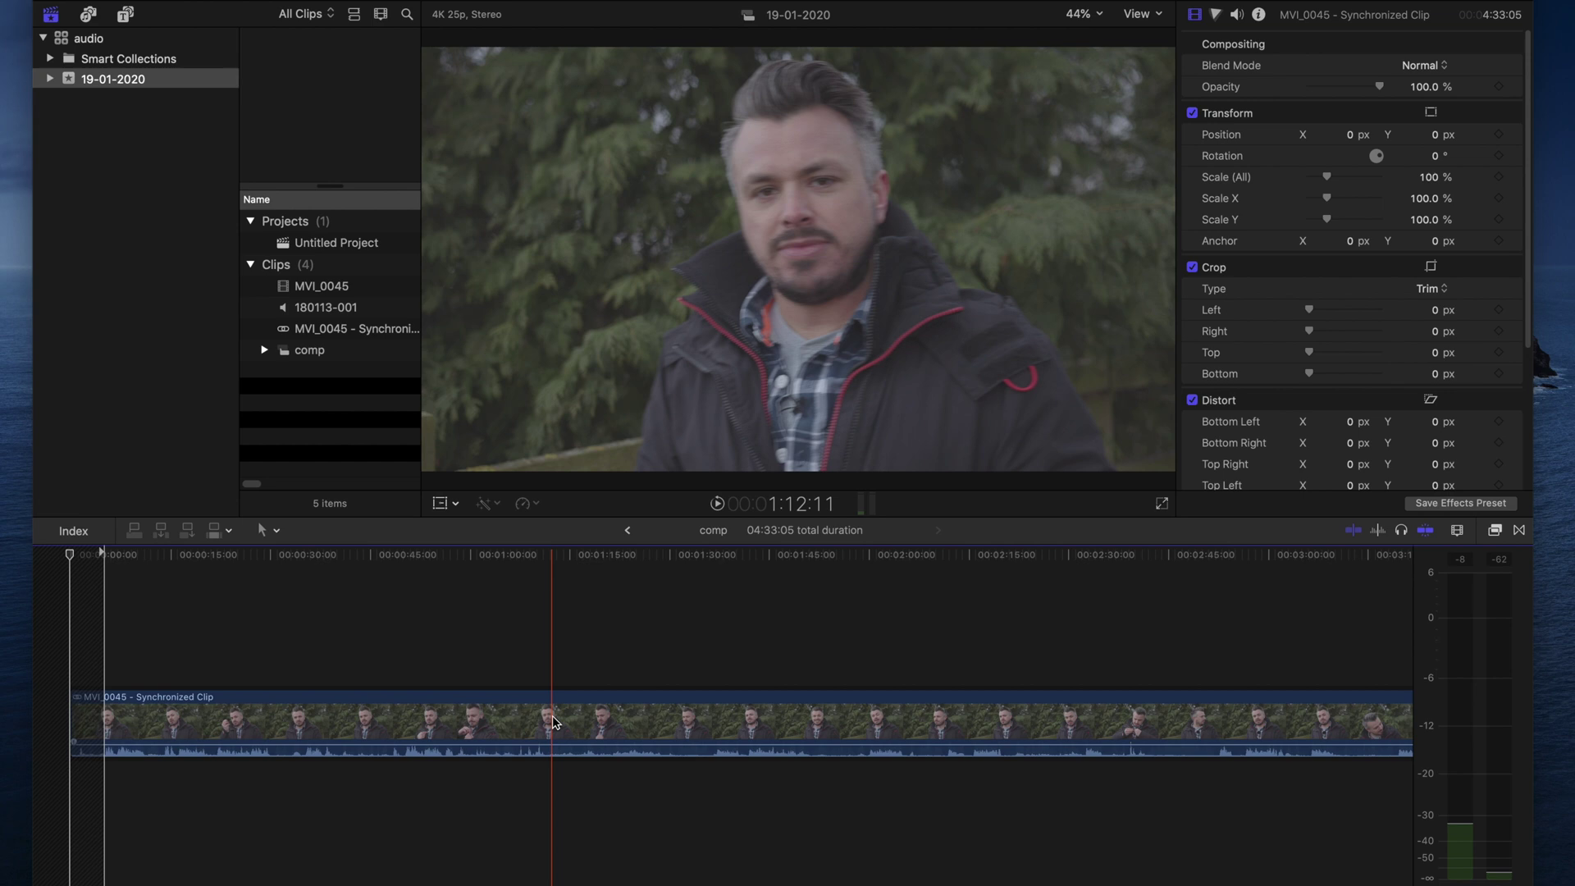
# Preview MVI_0045, 180113-001, then MVI_0045 - Synchronized Clip in the browser
pyautogui.click(340, 291)
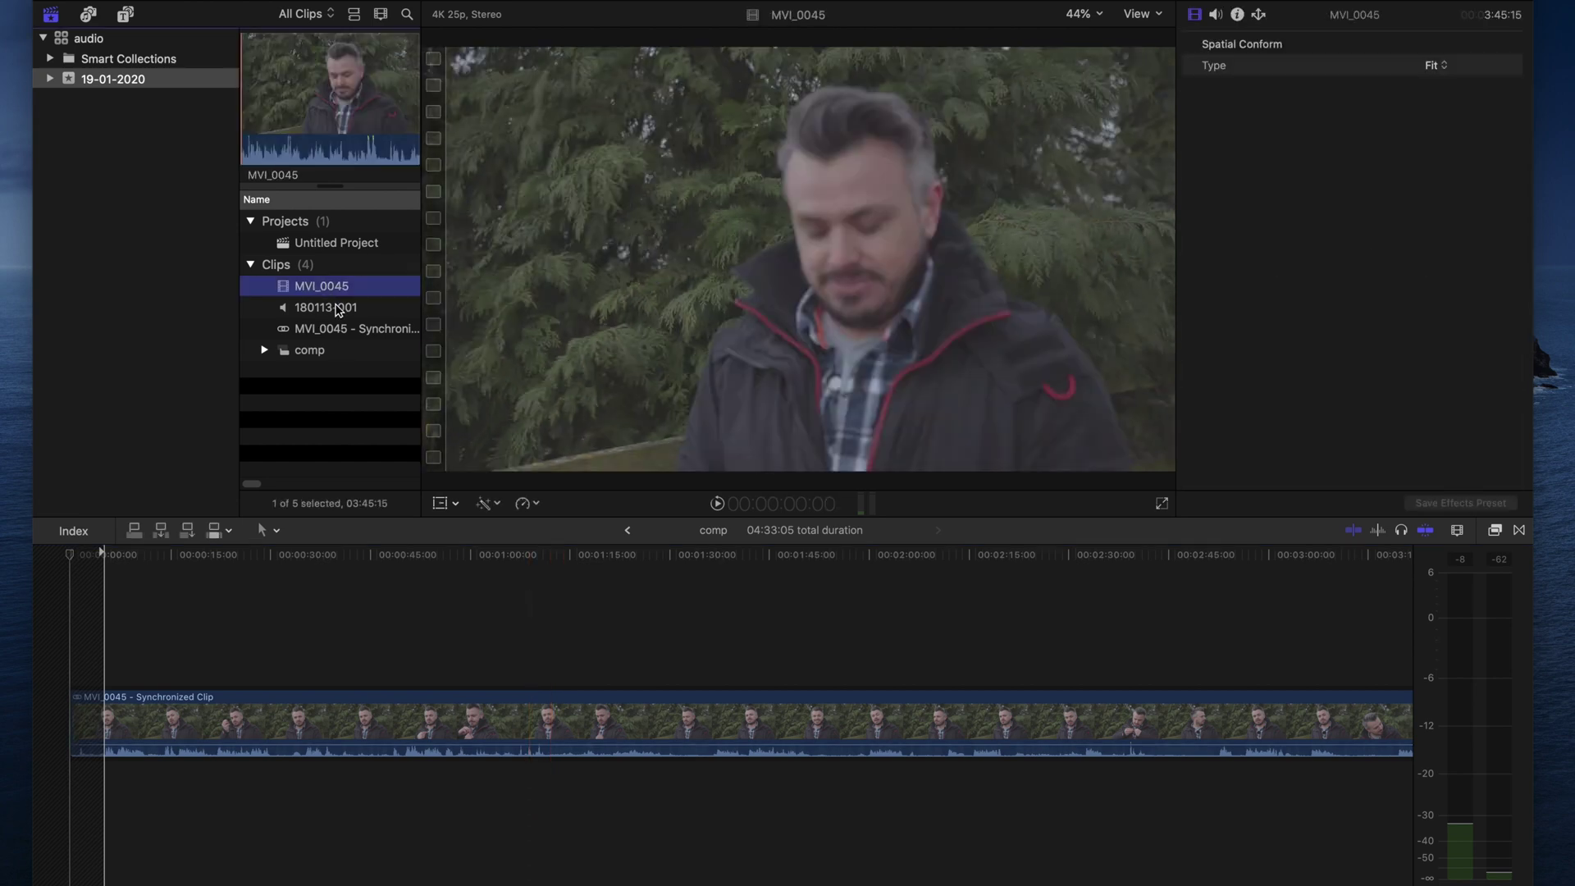
pyautogui.click(336, 316)
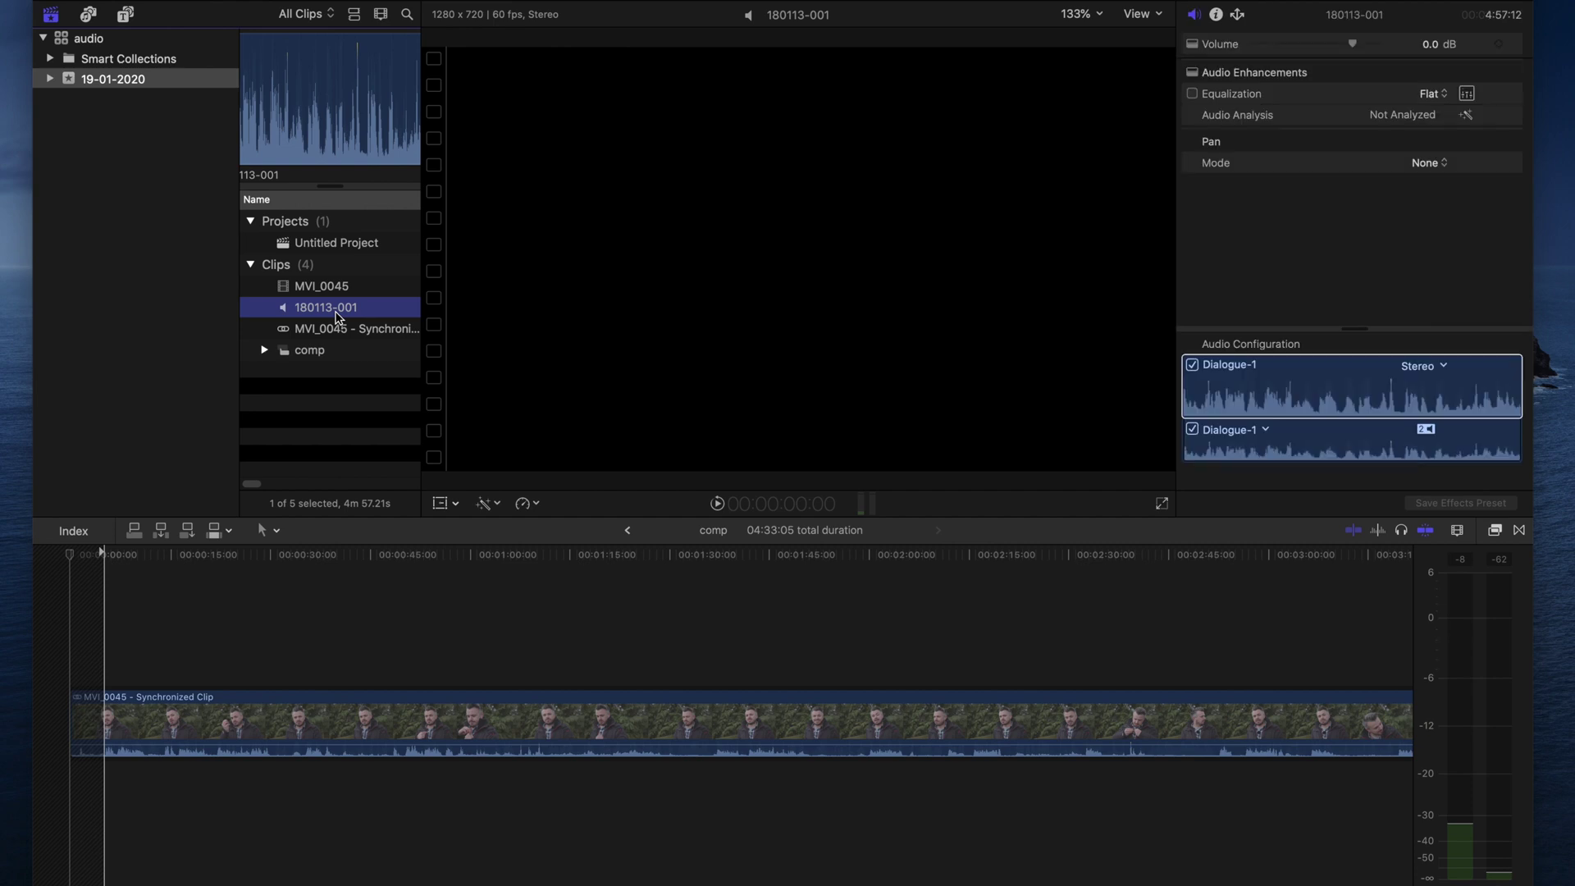
pyautogui.click(332, 329)
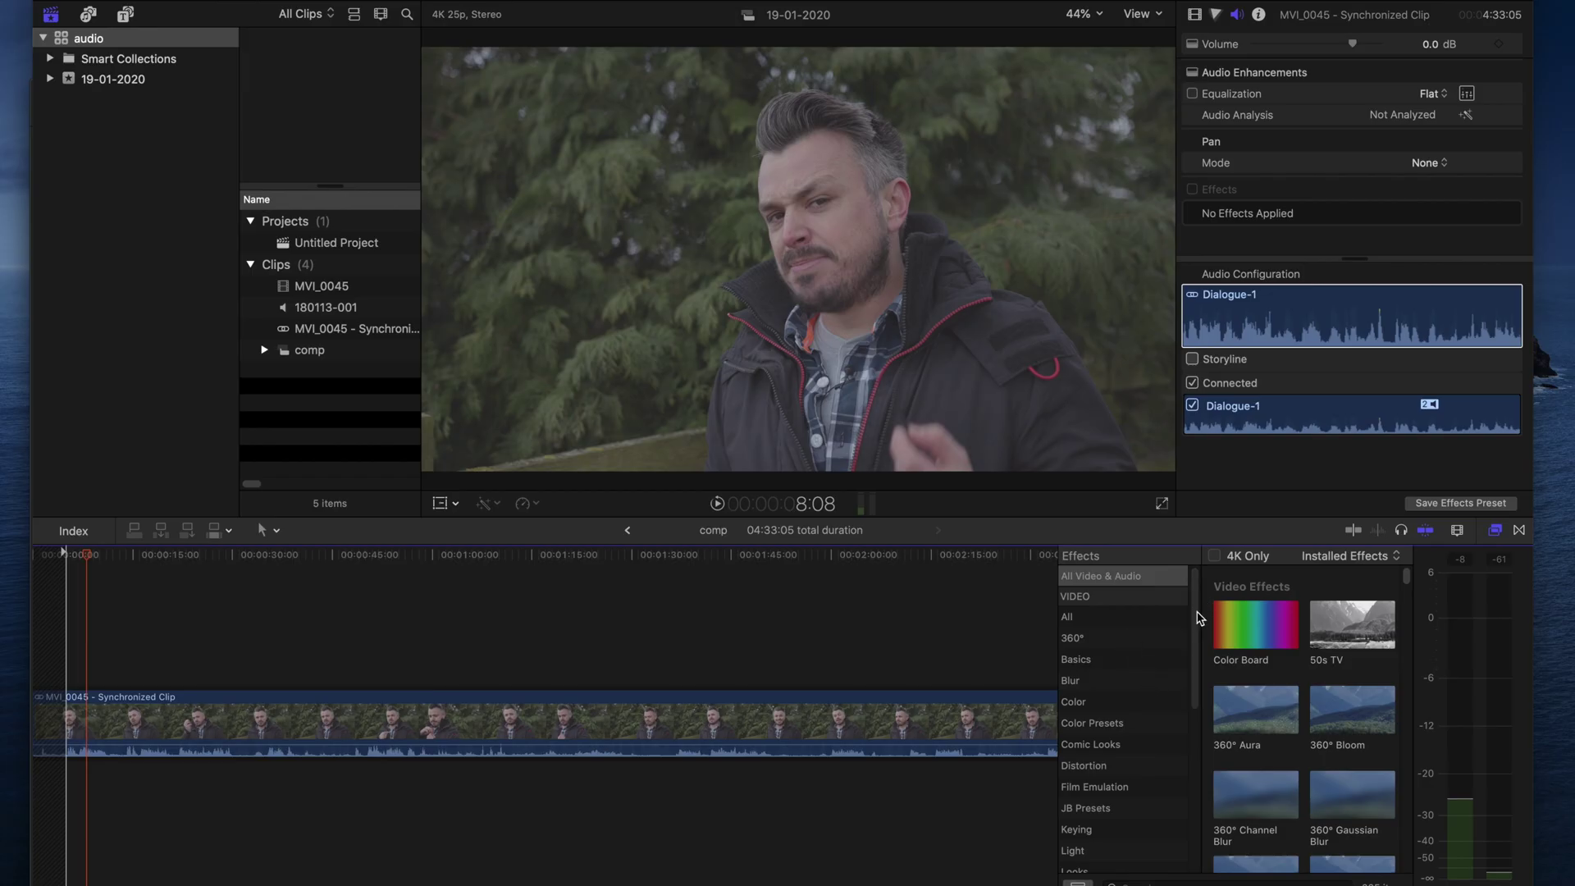
# Show all audio effects in the effects browser
pyautogui.scroll(-8, 1197, 617)
pyautogui.click(1085, 718)
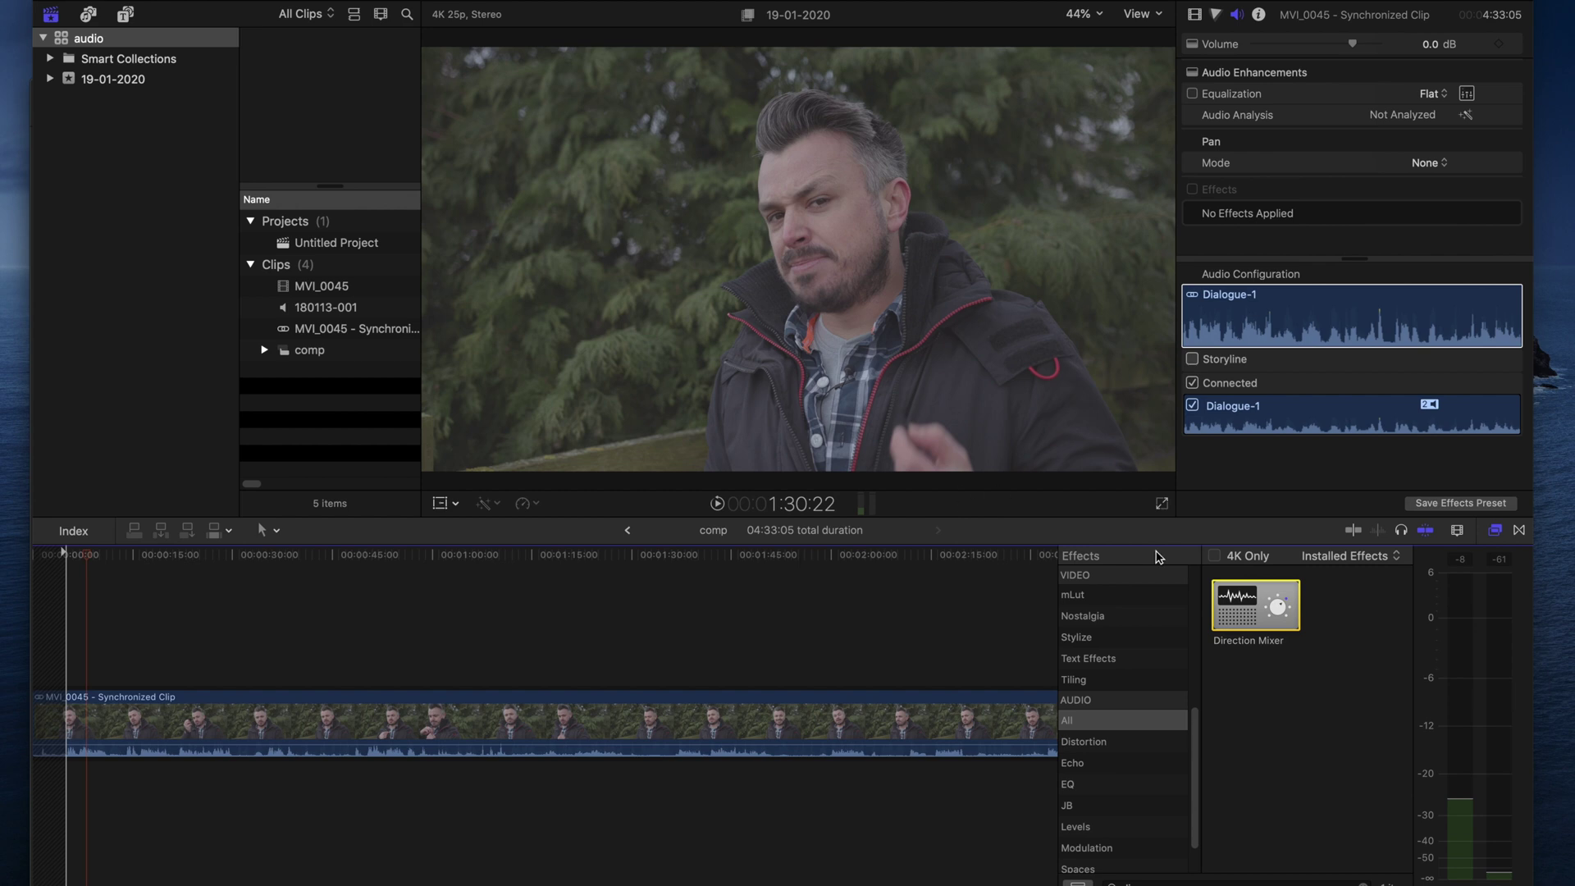
# Apply Direction Mixer with the Stereo to Mono preset, then play from about one minute
pyautogui.moveTo(1236, 599); pyautogui.dragTo(675, 712)
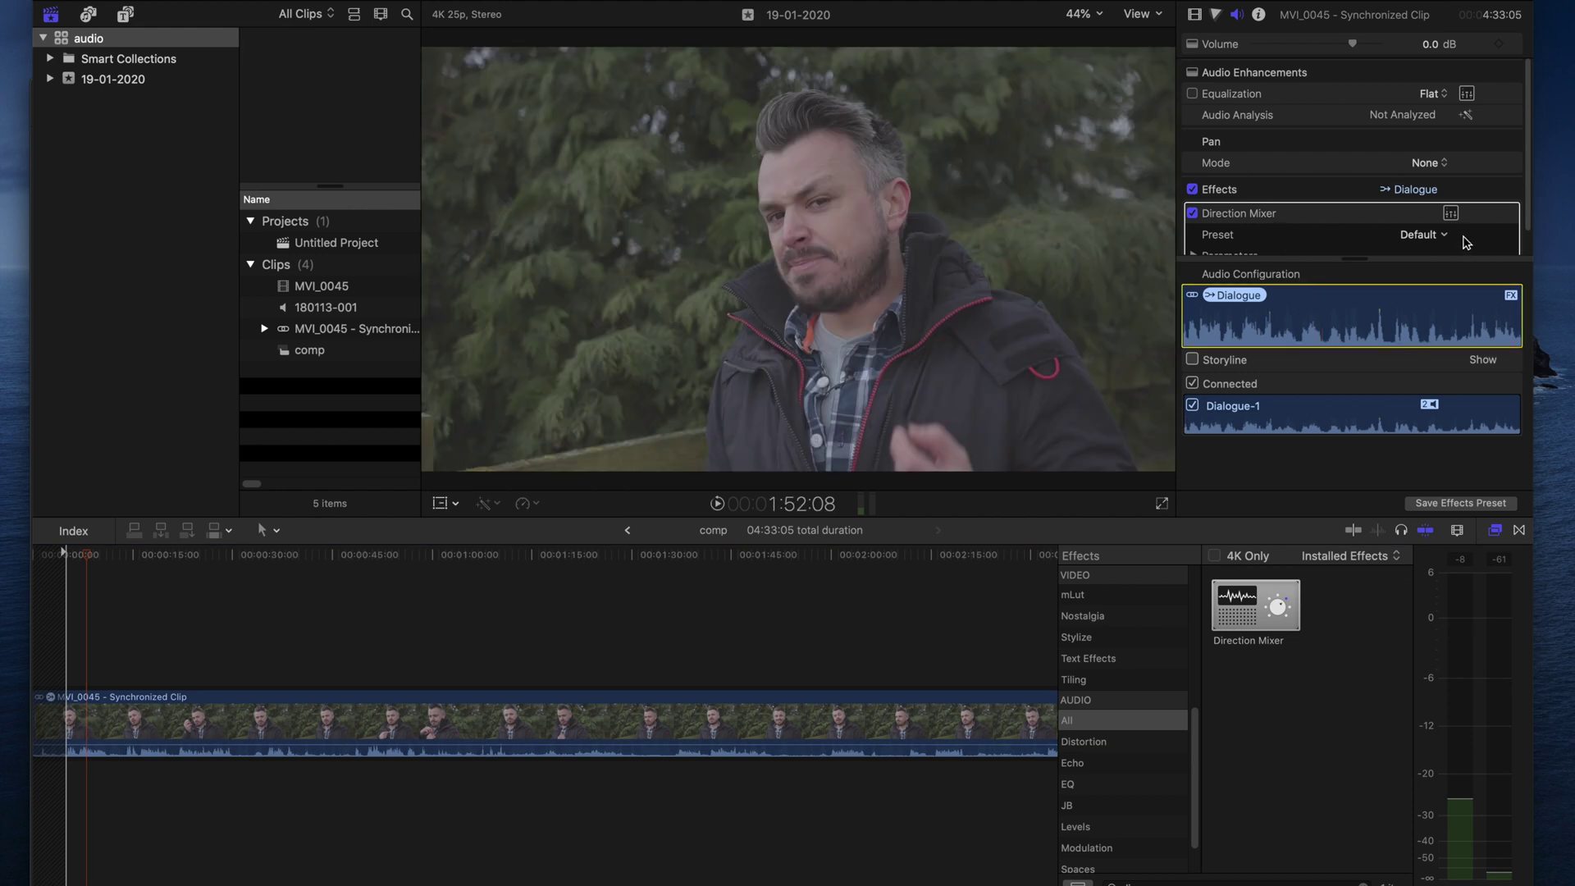
pyautogui.click(1423, 236)
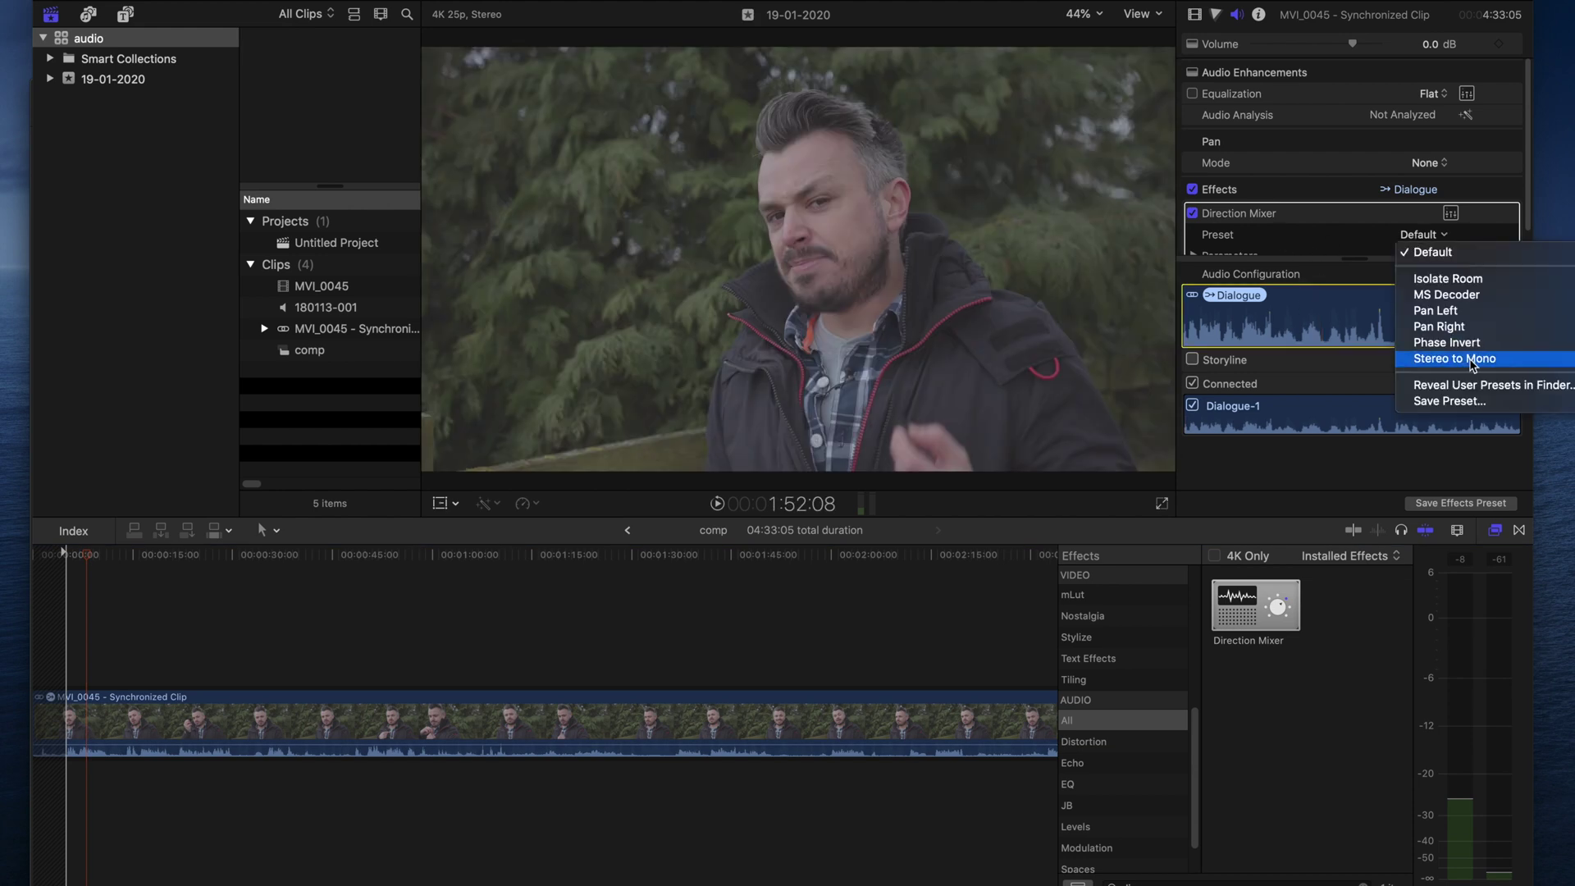
pyautogui.click(1471, 360)
pyautogui.click(475, 617)
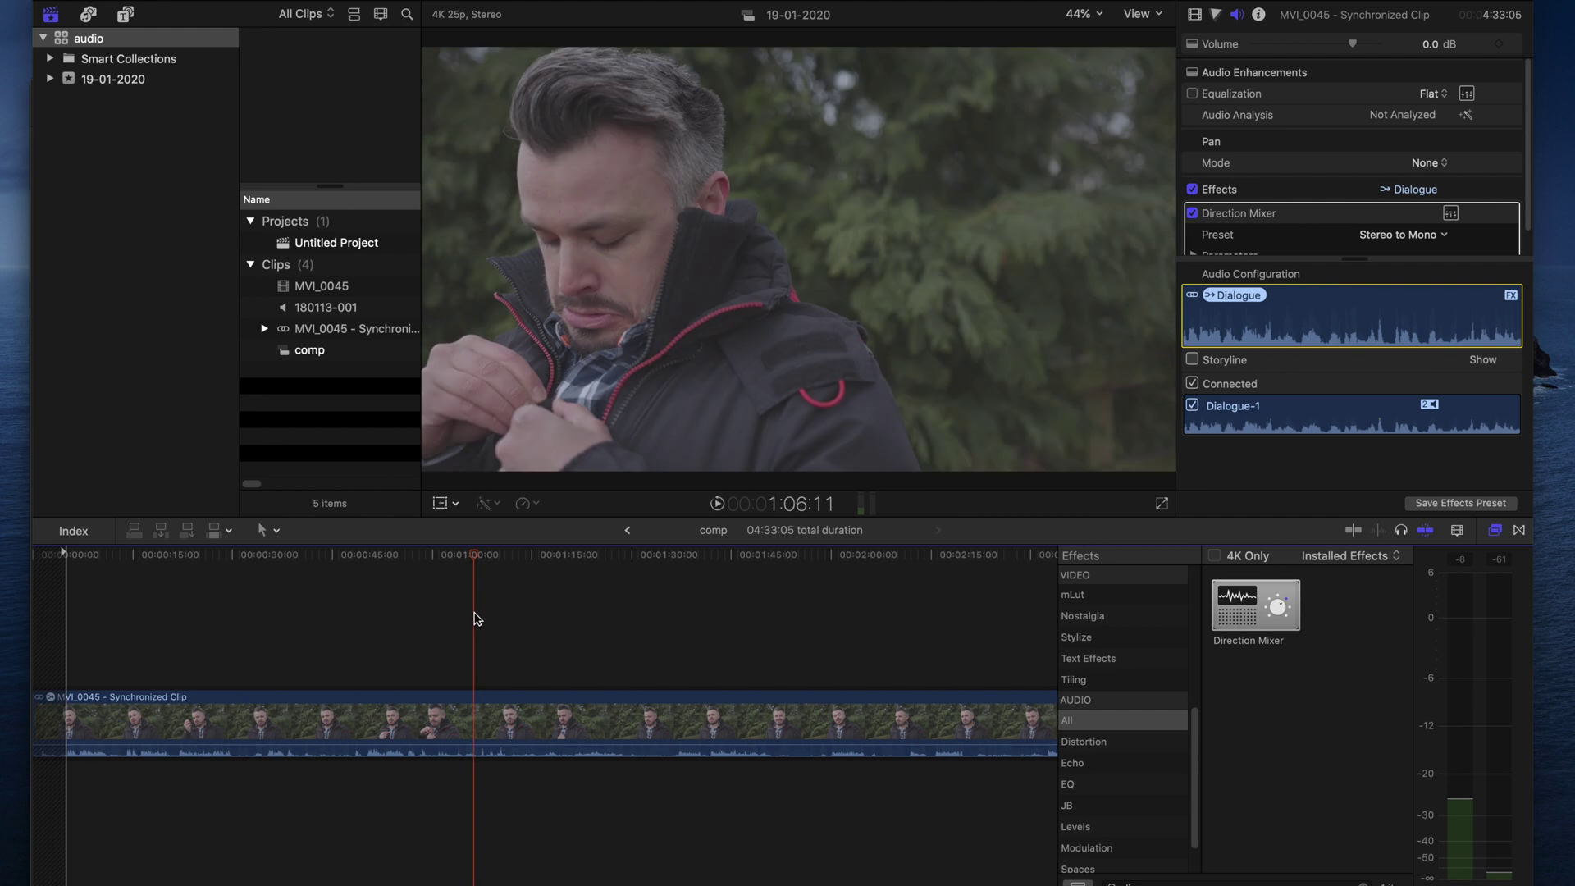
pyautogui.press('space')
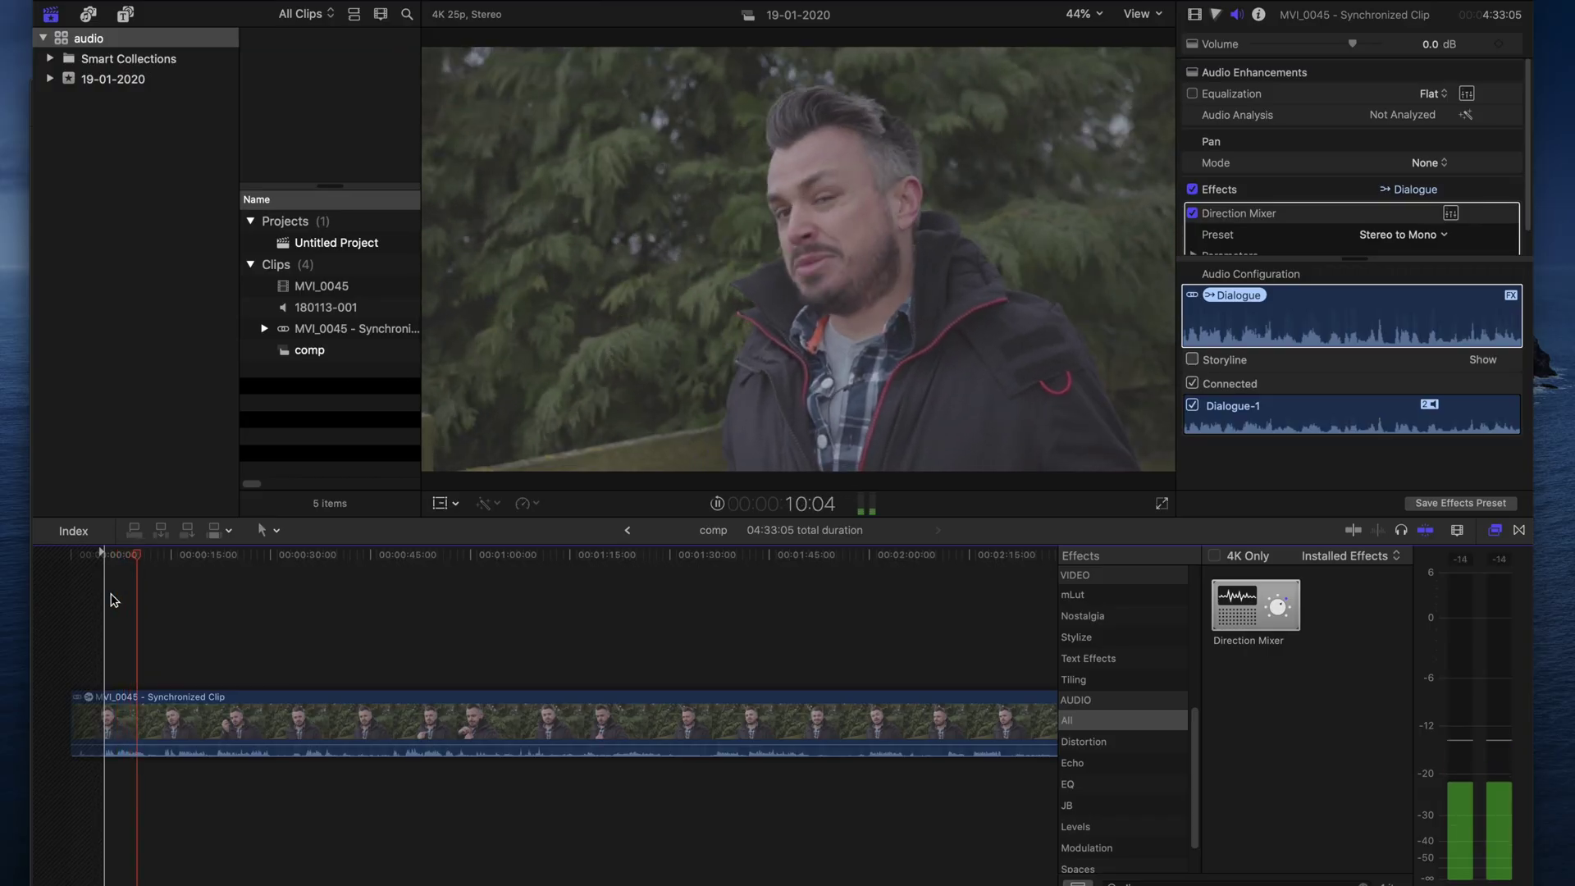
# Stop playback, then resume it to listen to the mono result again
pyautogui.press('space')
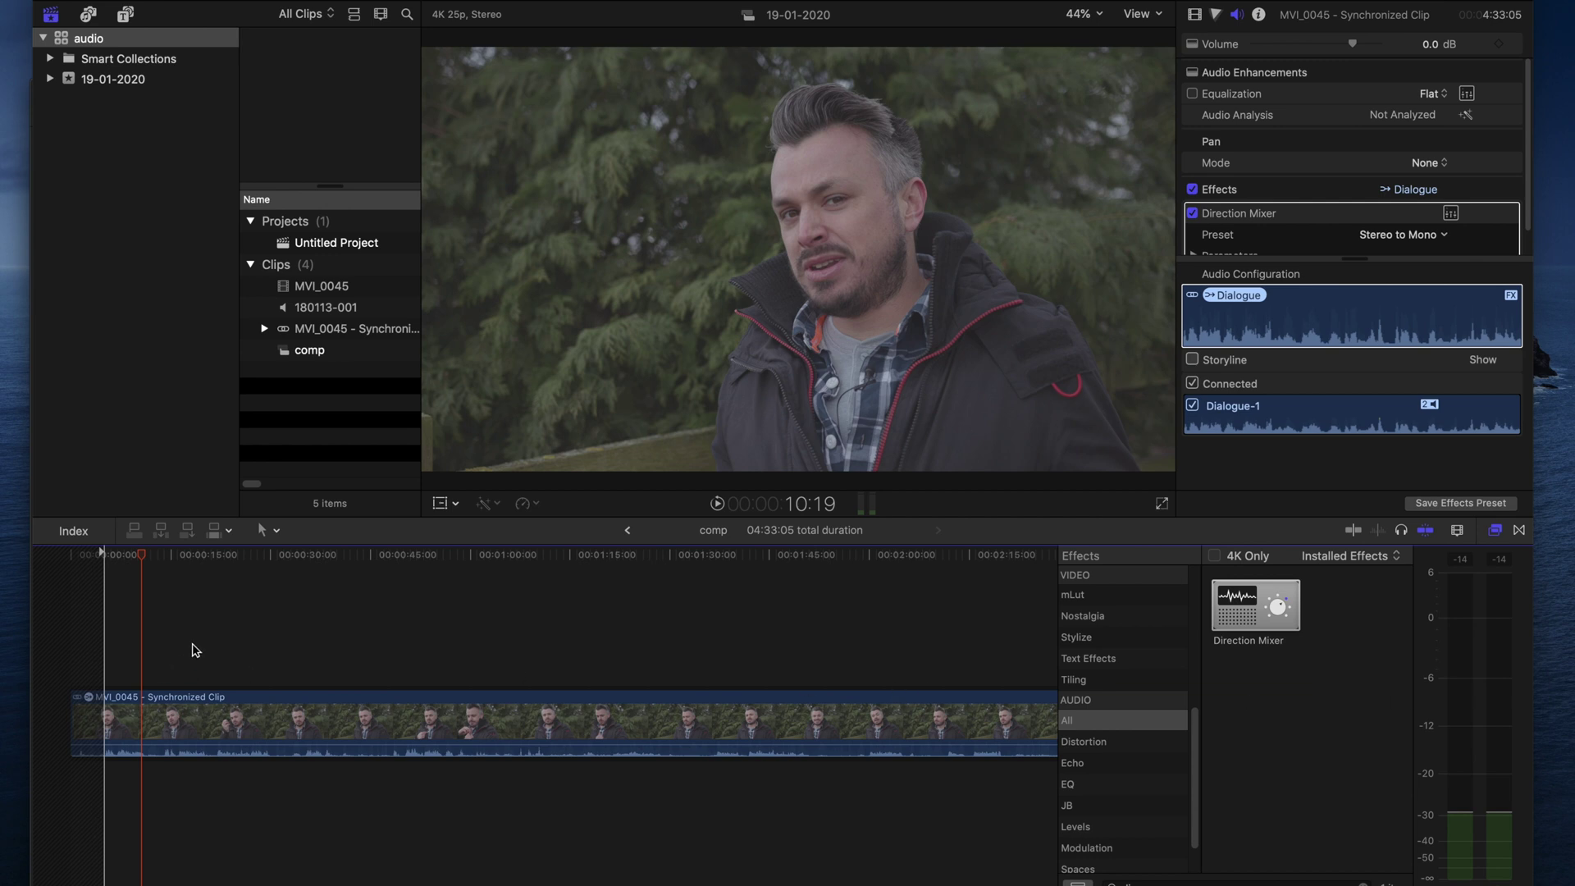
pyautogui.press('space')
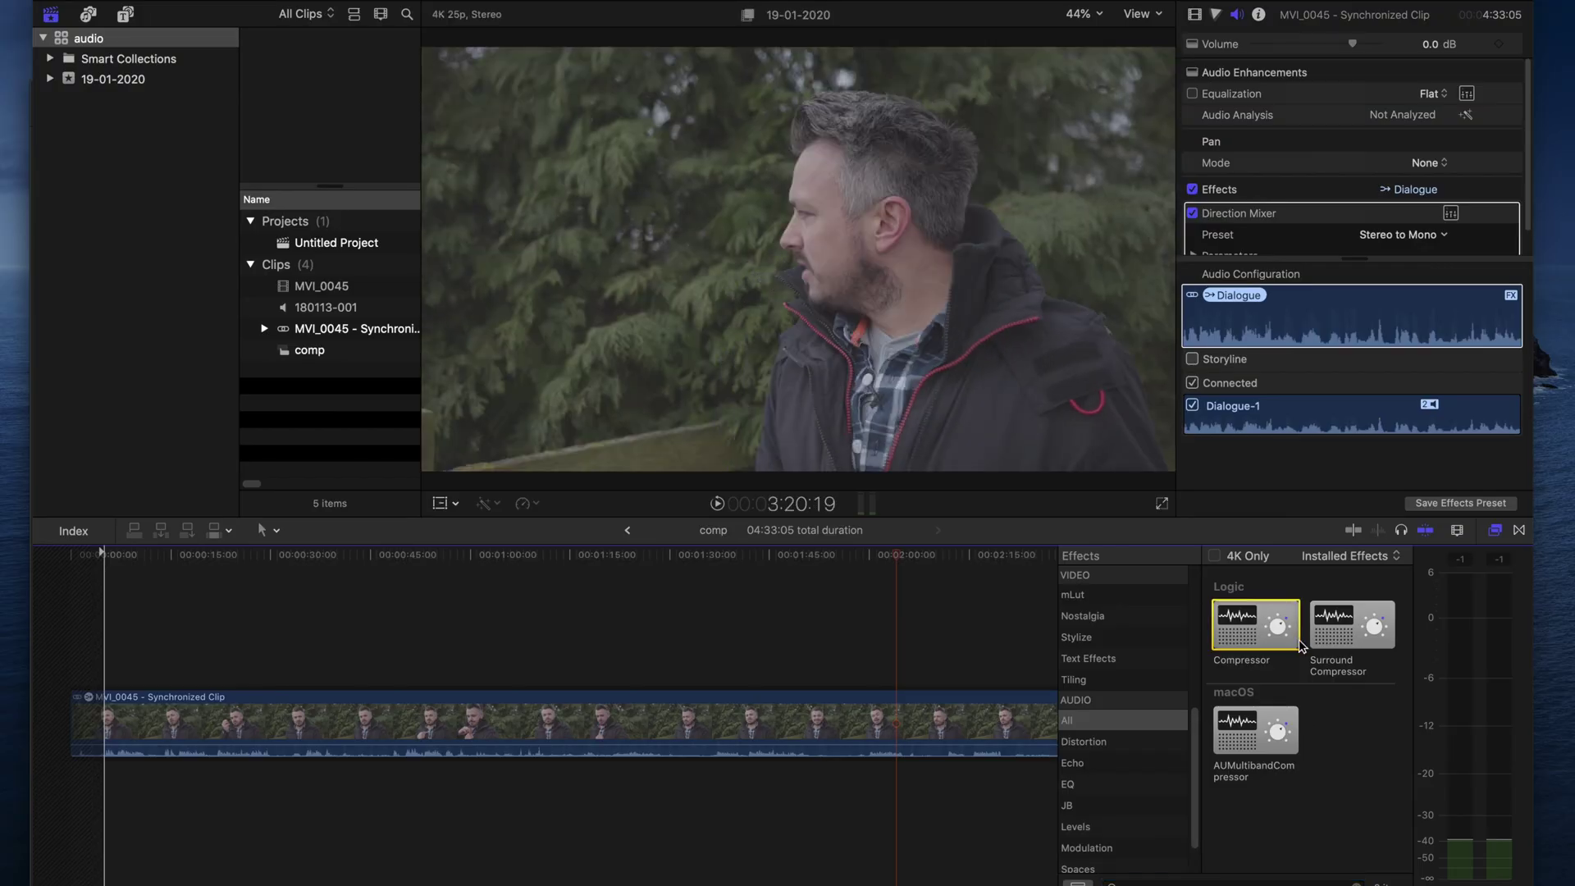
# Add Compressor to the interview clip and load its Vocal Compressor 01 preset
pyautogui.moveTo(1240, 634); pyautogui.dragTo(553, 731)
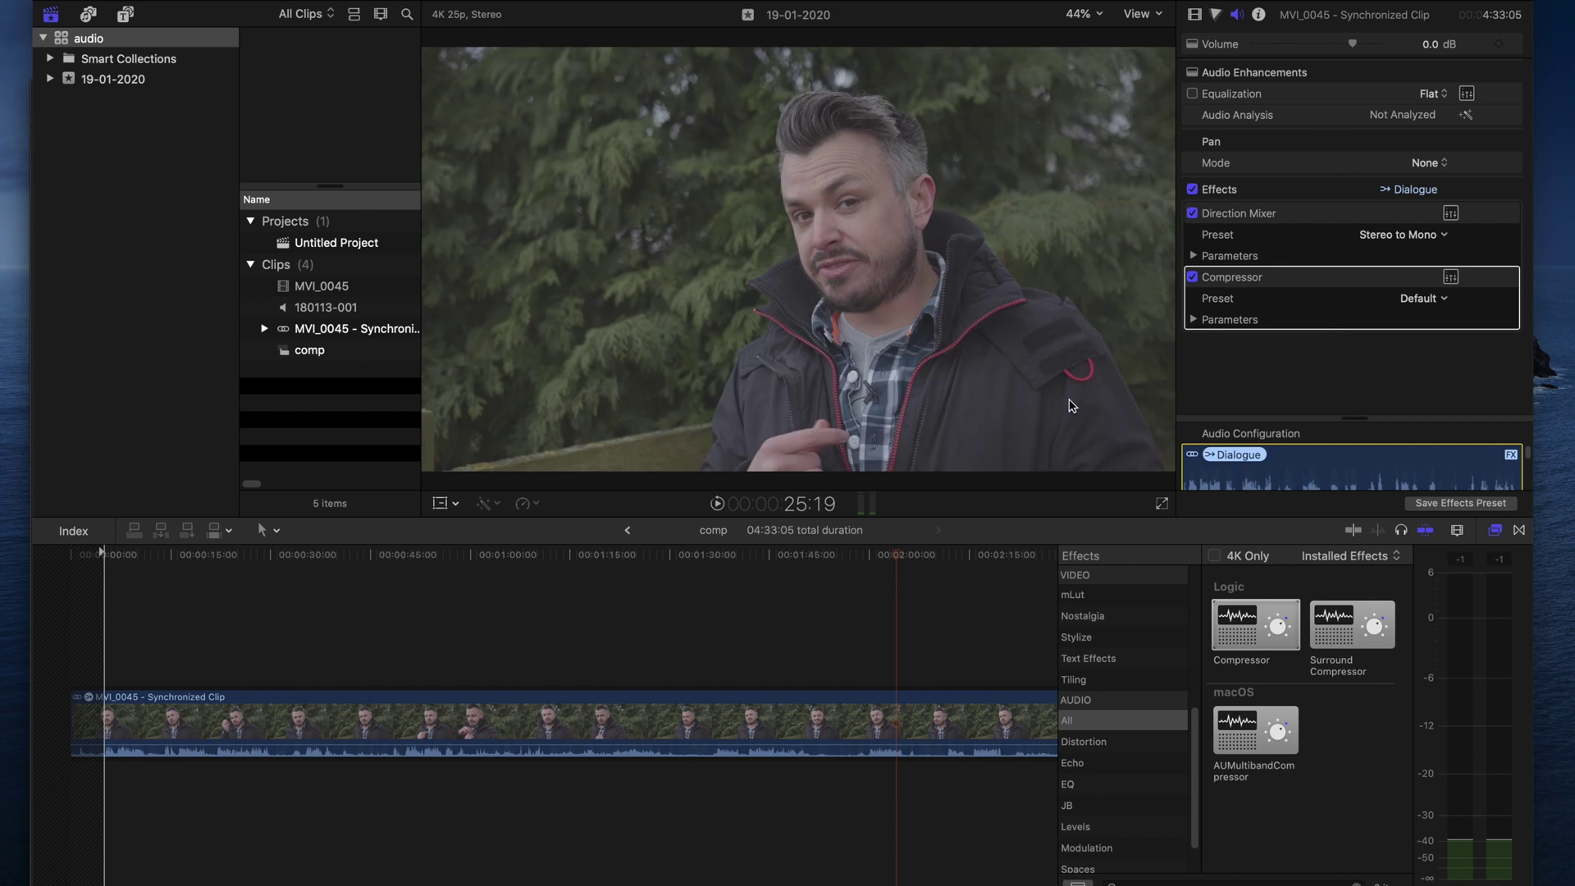
pyautogui.click(1450, 277)
pyautogui.moveTo(498, 414); pyautogui.dragTo(824, 101)
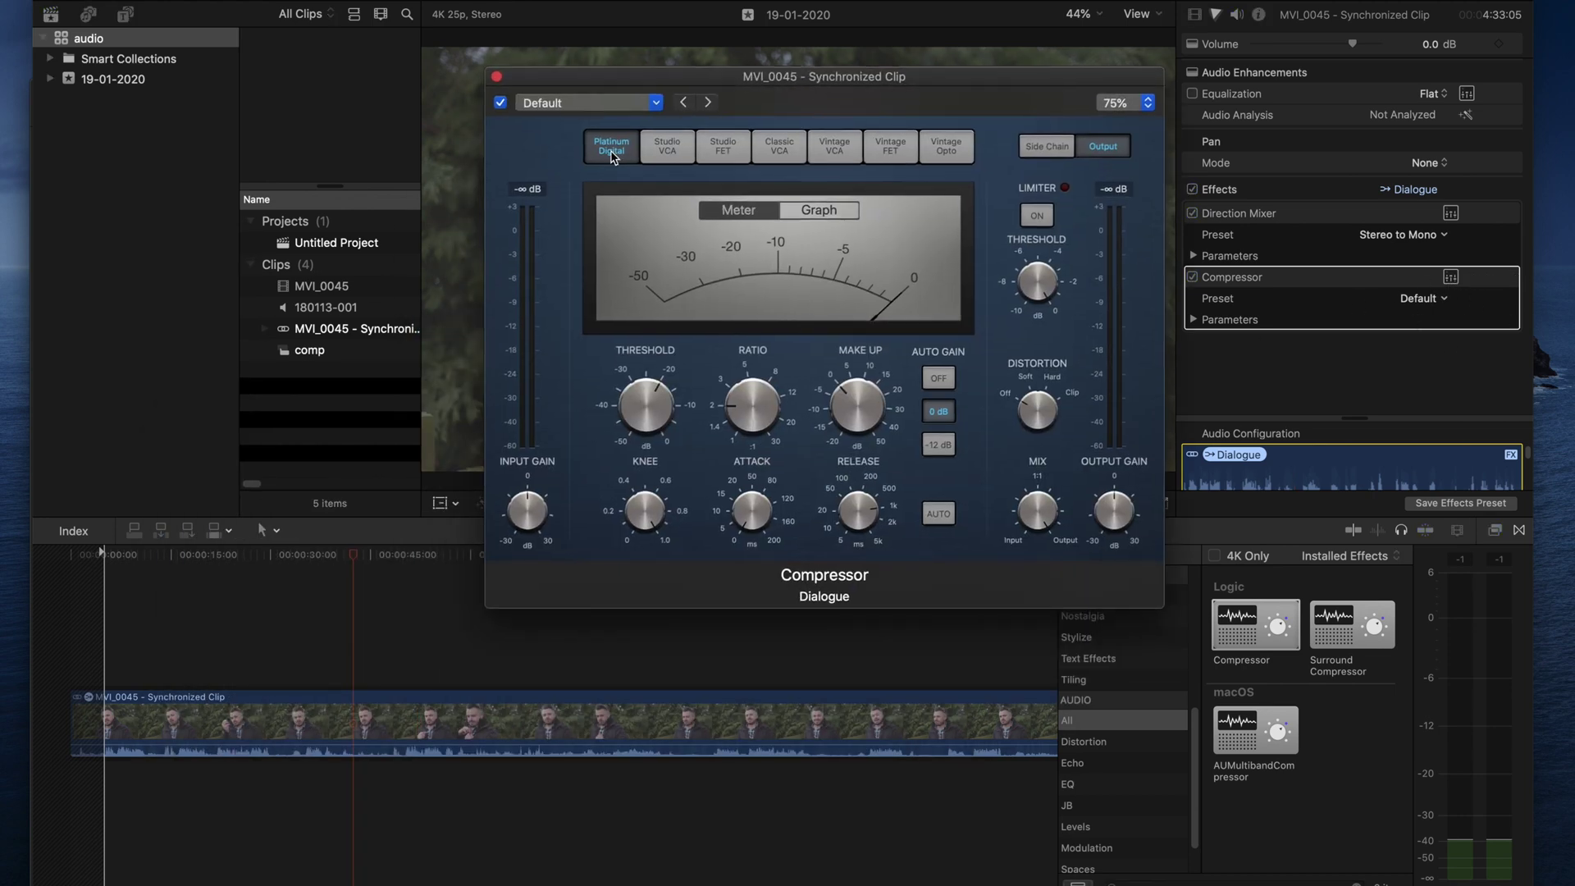
pyautogui.click(592, 106)
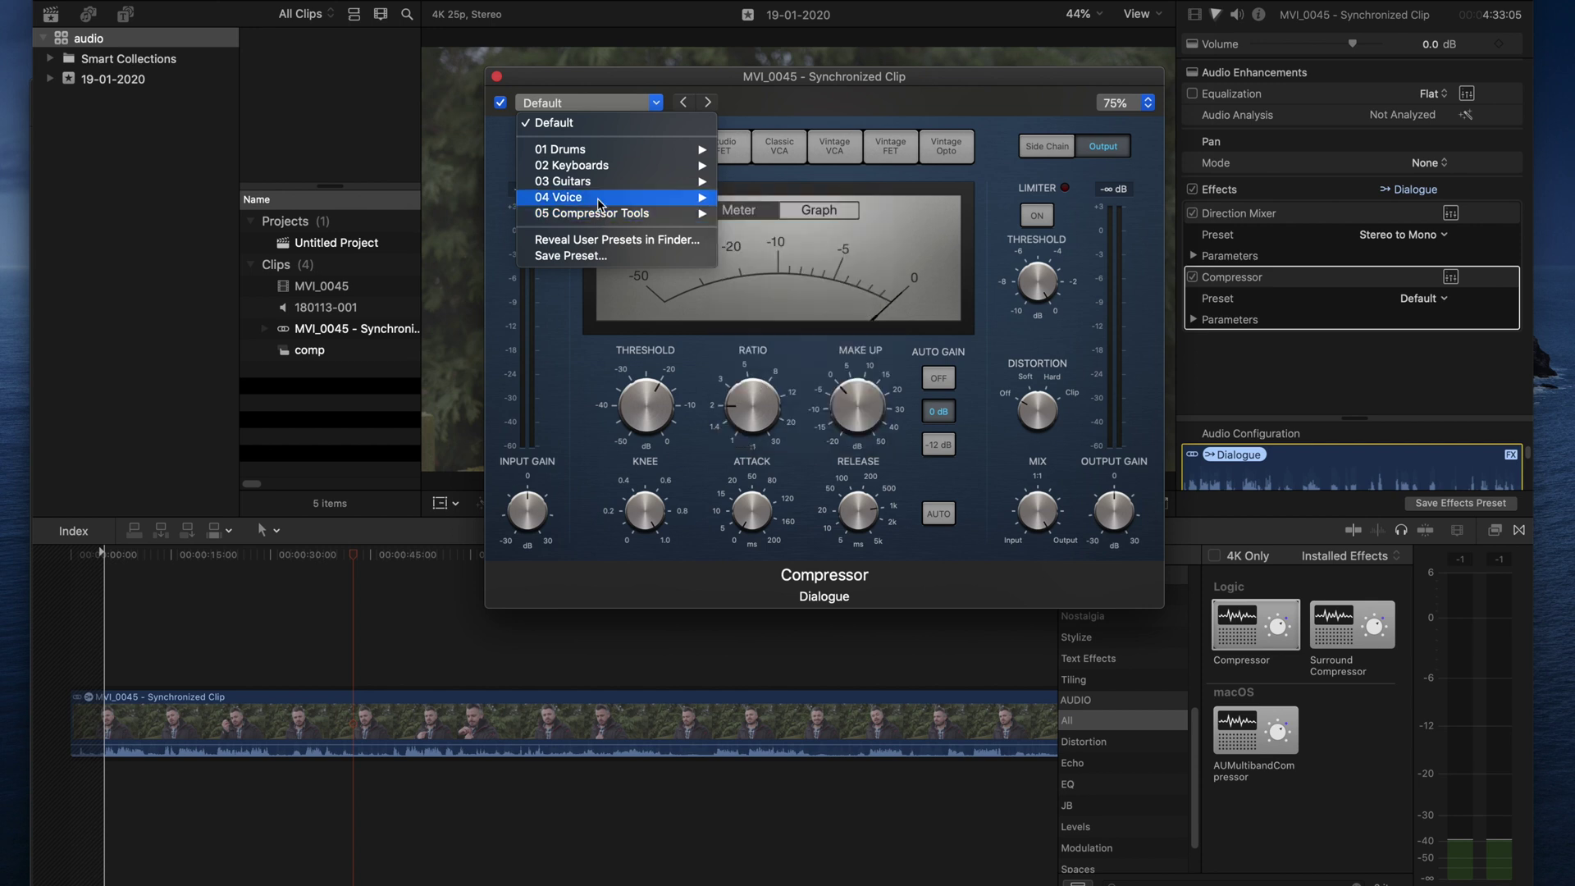
pyautogui.moveTo(600, 203)
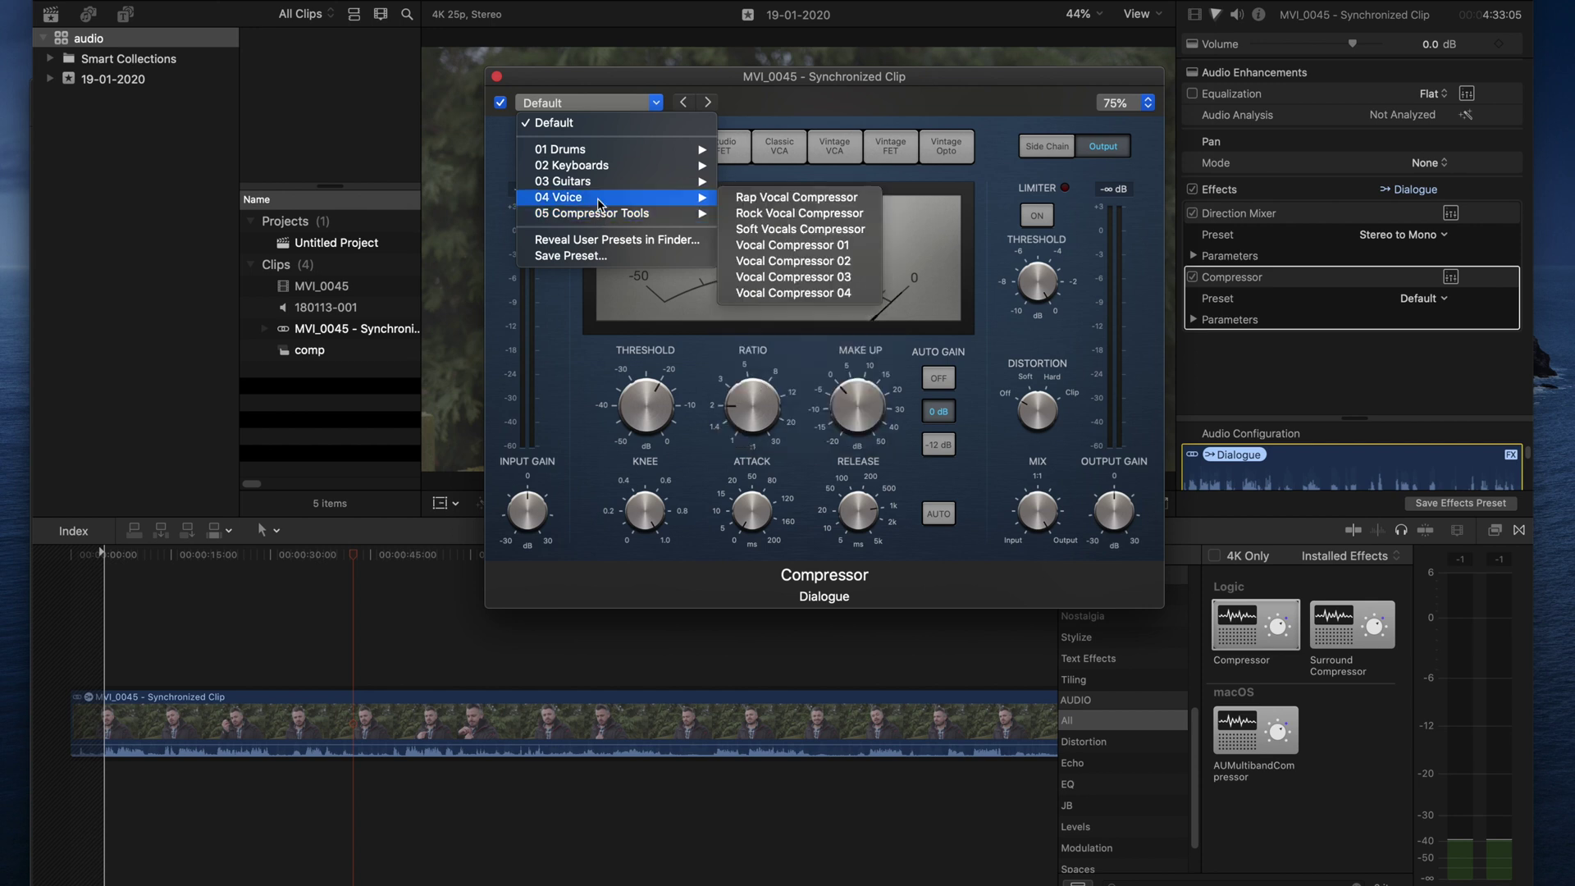
pyautogui.click(789, 252)
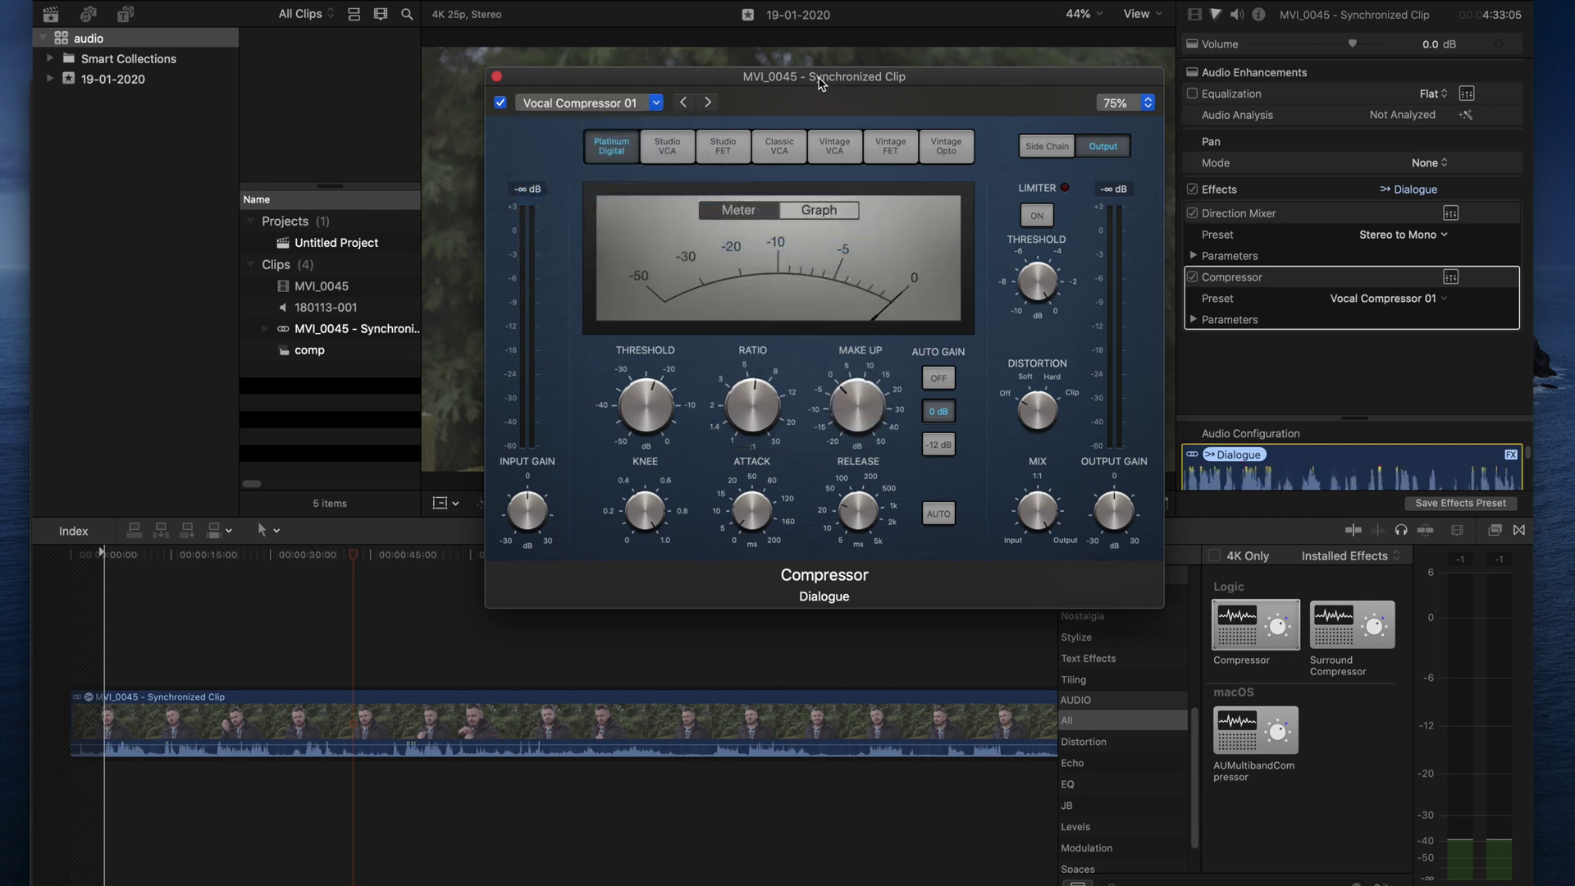
# Move the compressor window off the video and play the clip to hear compression
pyautogui.moveTo(819, 82); pyautogui.dragTo(1332, 201)
pyautogui.moveTo(1209, 114); pyautogui.dragTo(1251, 69)
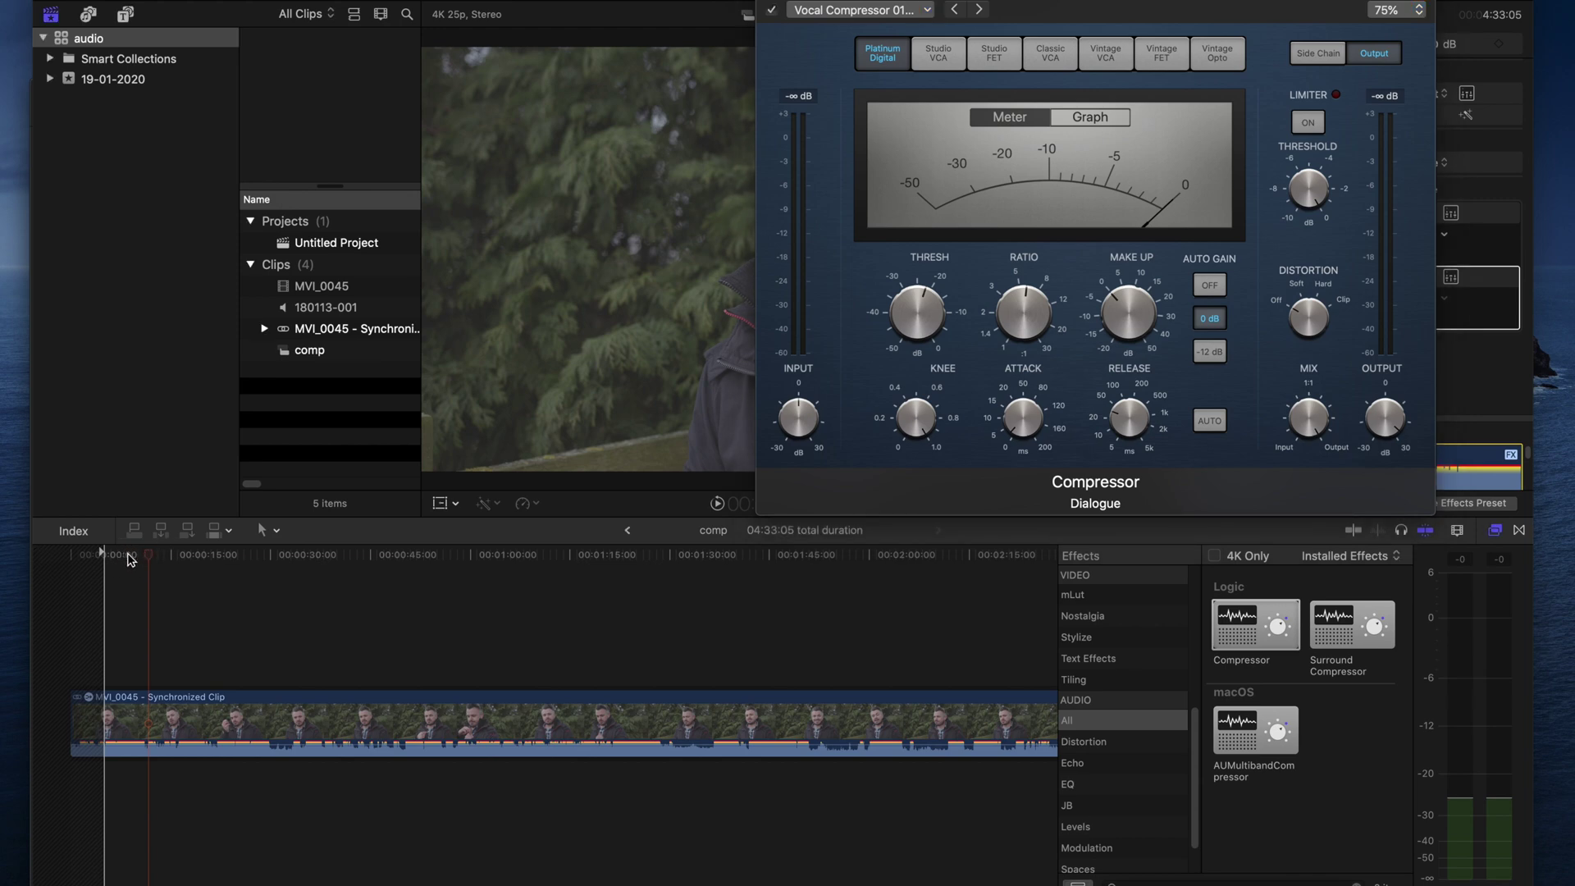
pyautogui.press('space')
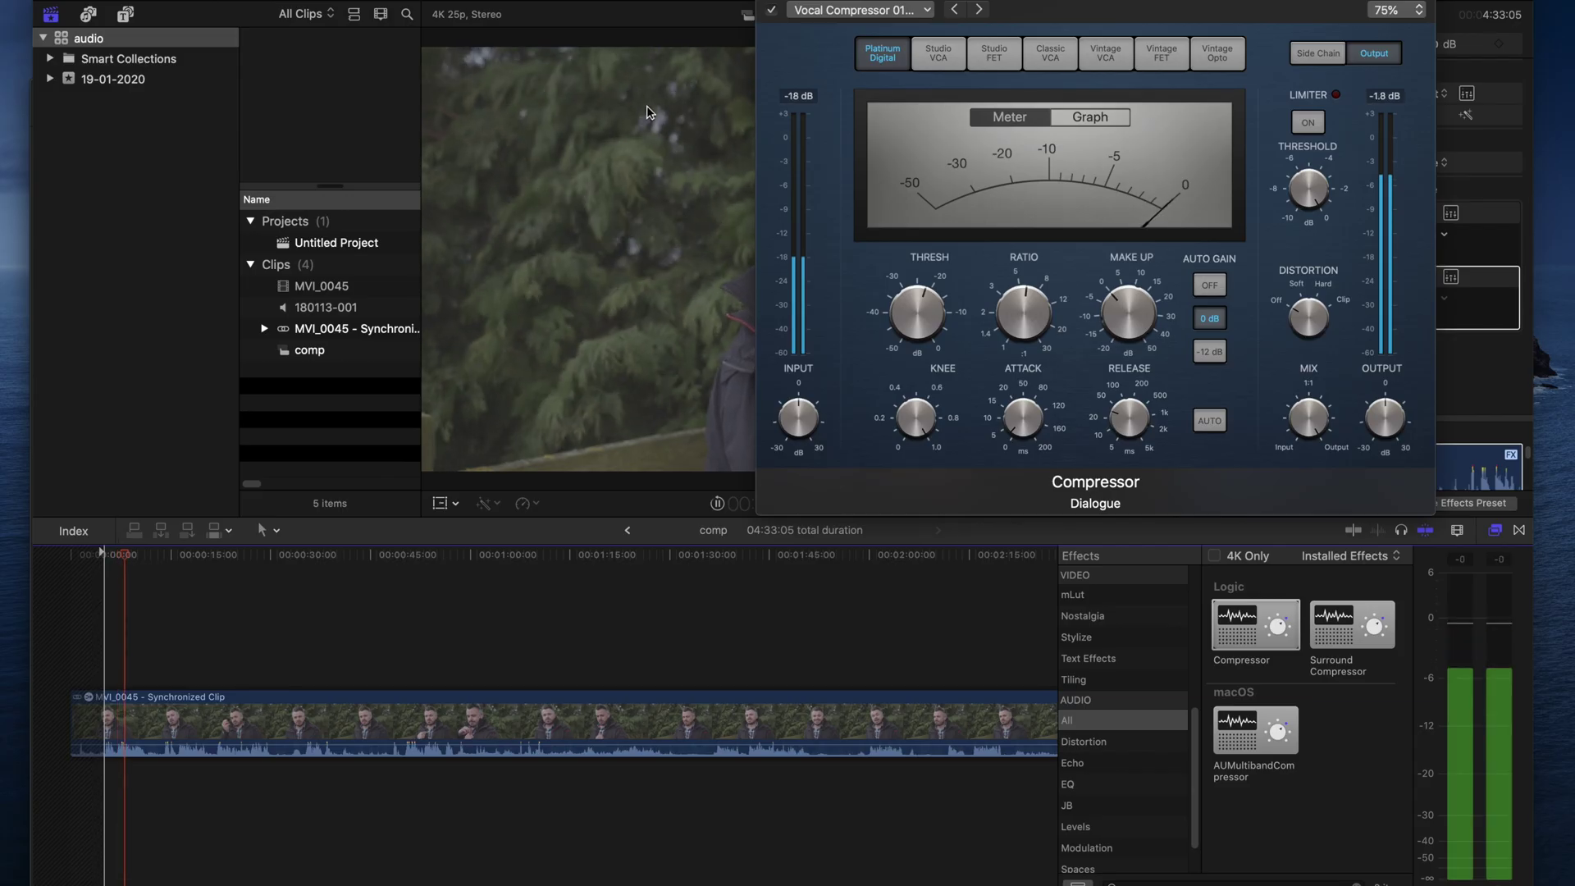
pyautogui.moveTo(764, 0); pyautogui.dragTo(818, 257)
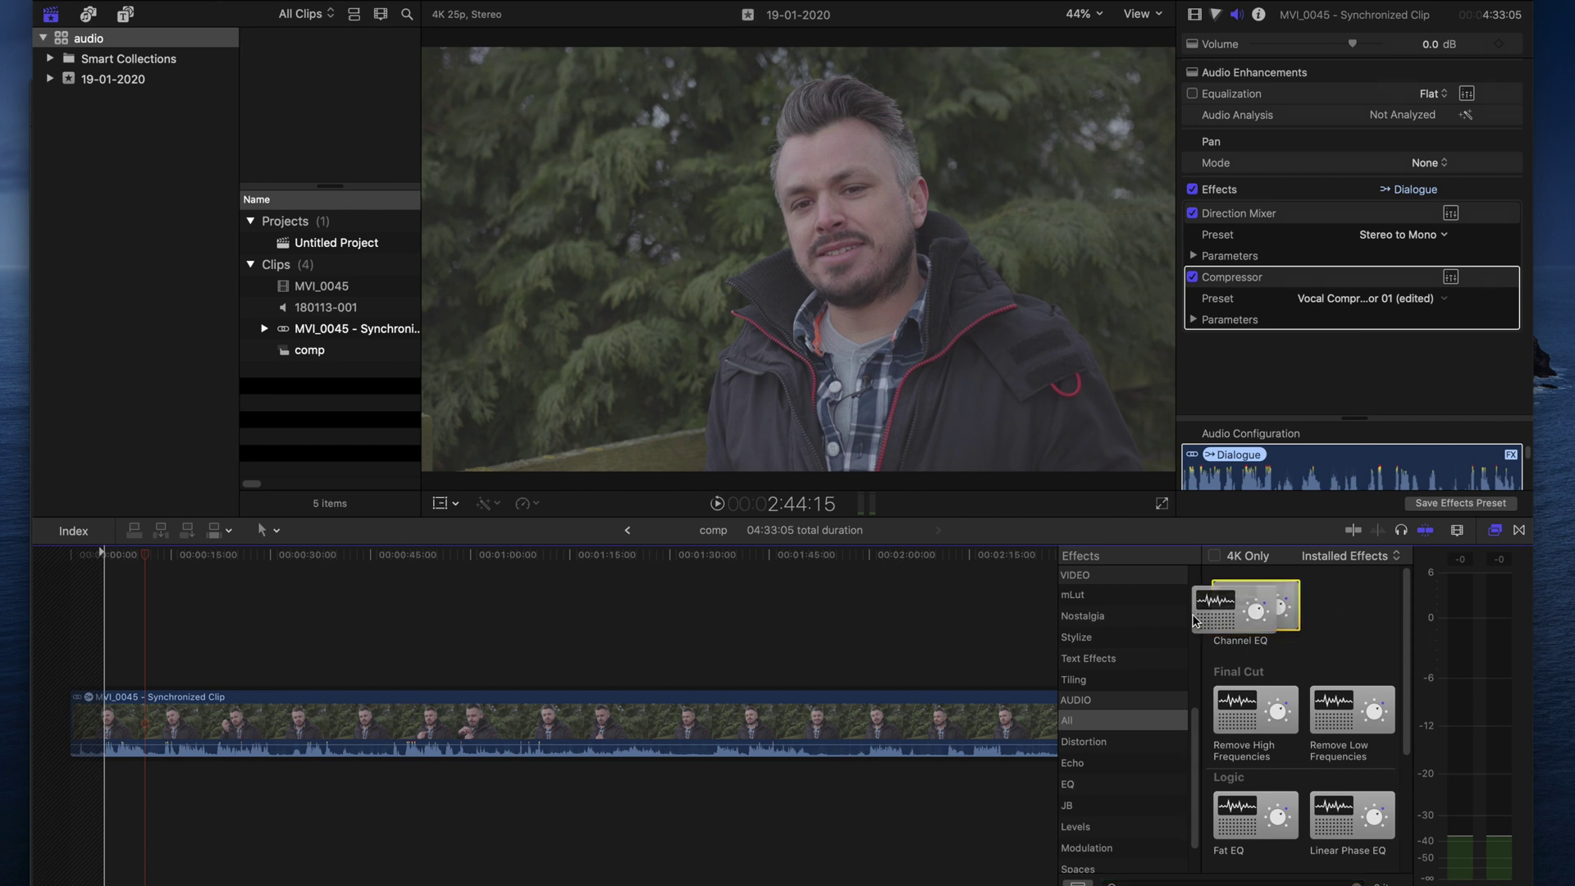
# Add Channel EQ to the interview clip and load the Male Vox 01 preset
pyautogui.moveTo(1194, 621); pyautogui.dragTo(583, 712)
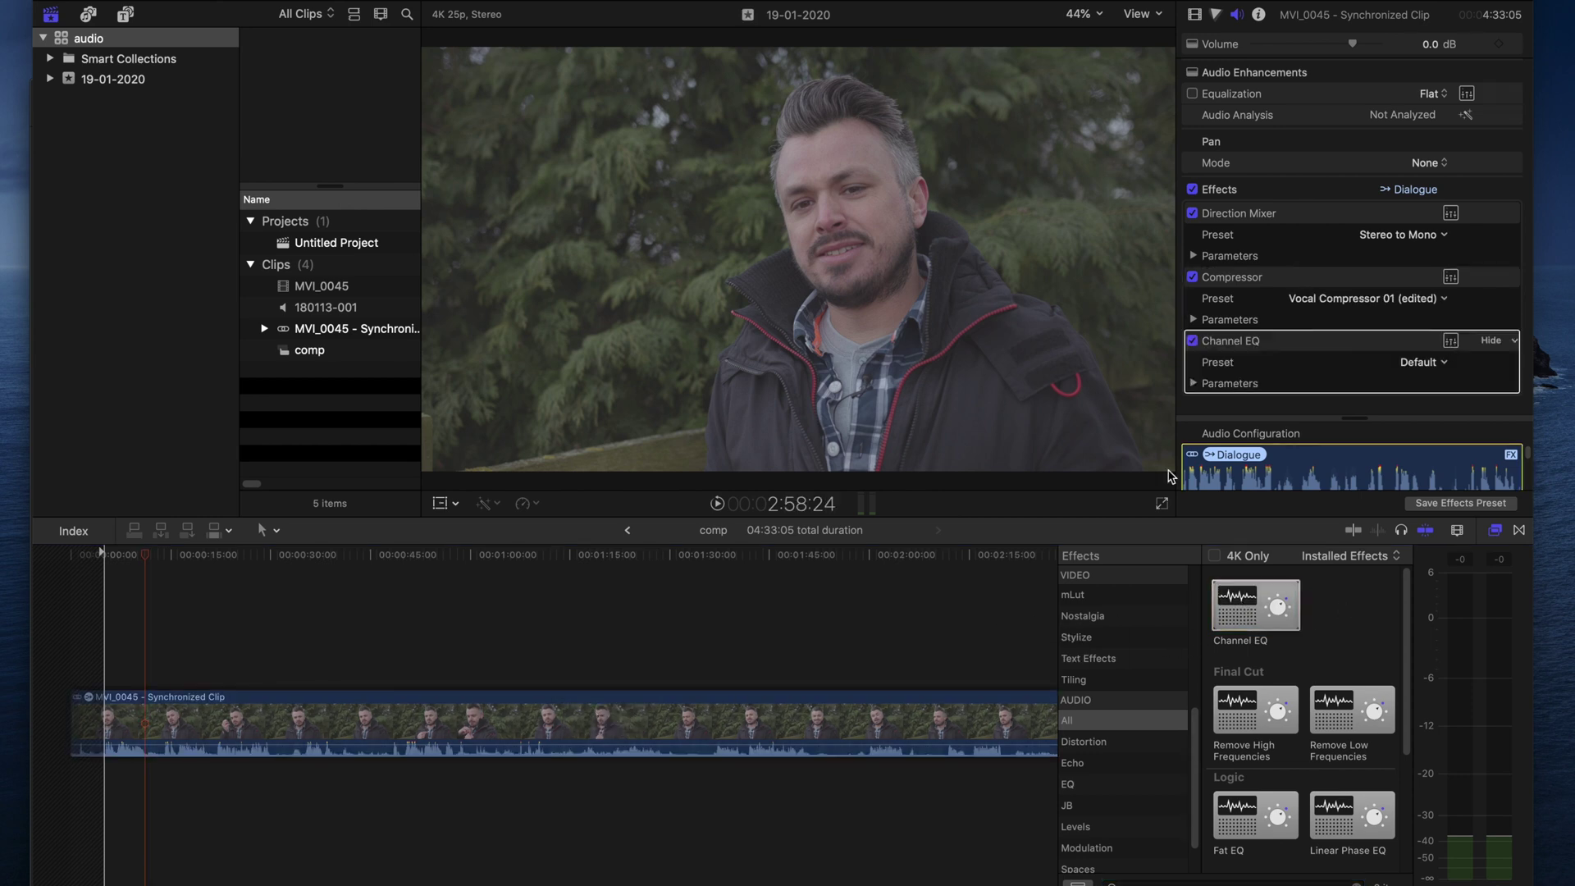
pyautogui.moveTo(646, 403); pyautogui.dragTo(1014, 44)
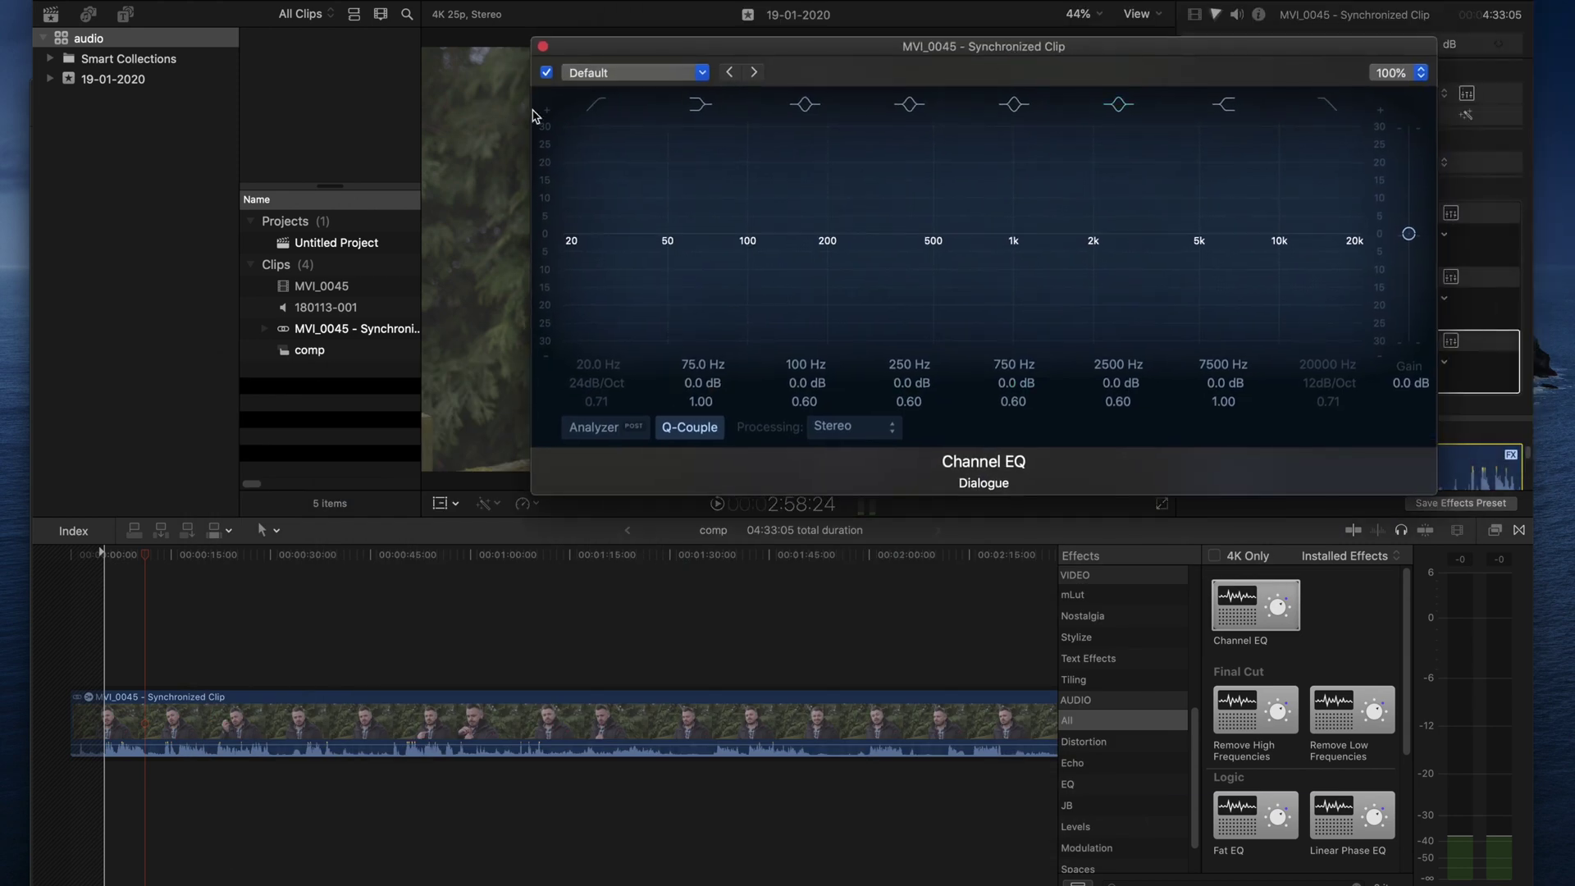
pyautogui.click(634, 75)
pyautogui.moveTo(679, 184)
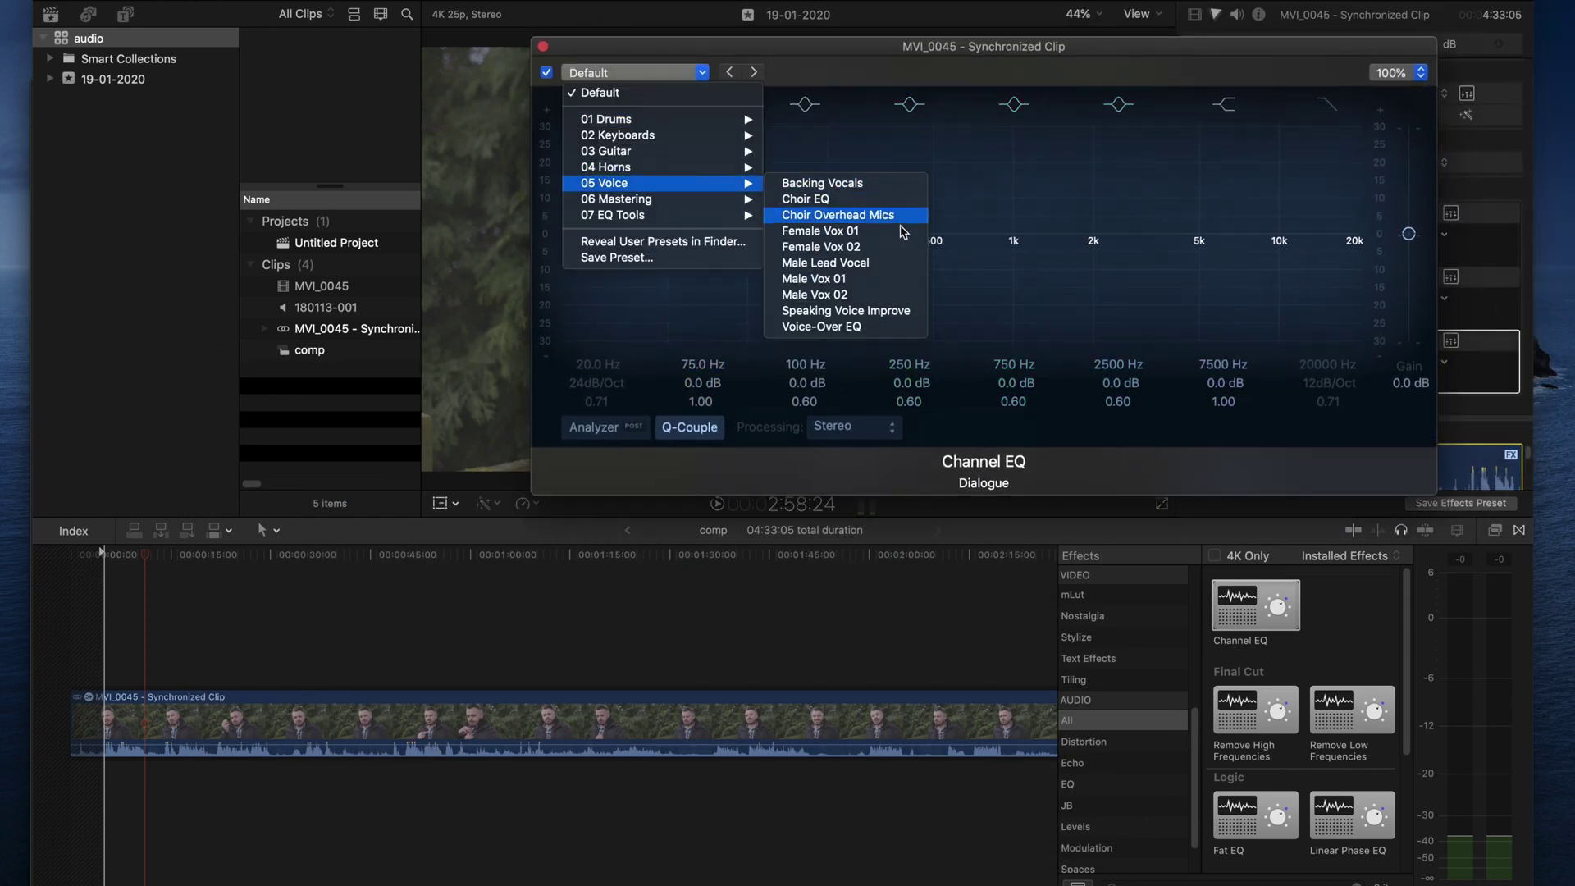
pyautogui.click(875, 281)
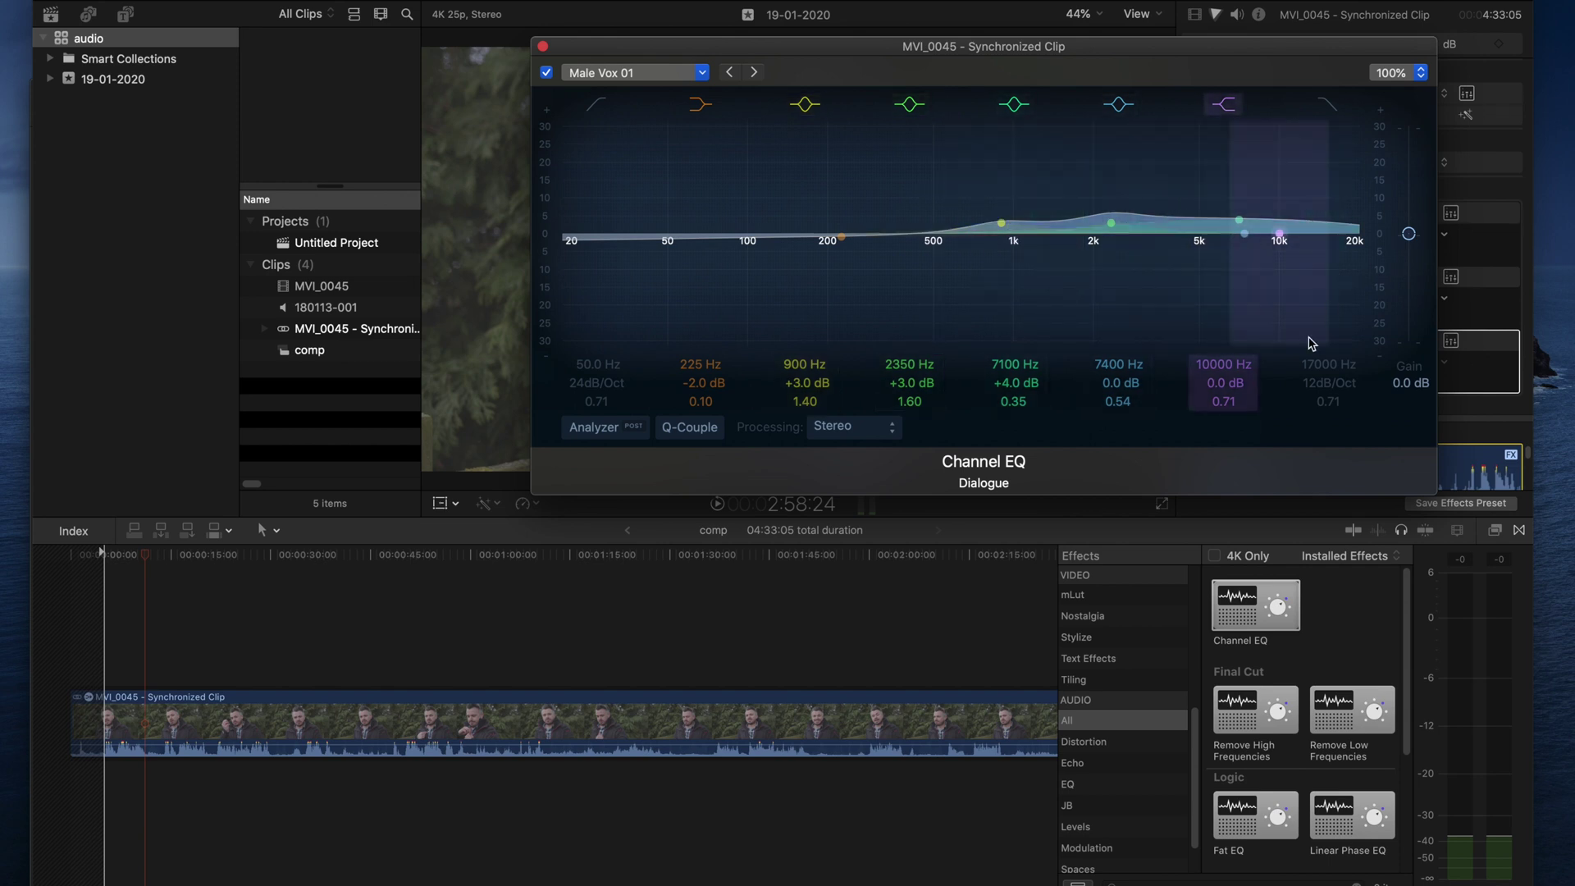
# Toggle Channel EQ to compare, boost the 7000 Hz band to +24 dB, then bypass it
pyautogui.moveTo(878, 69); pyautogui.dragTo(915, 212)
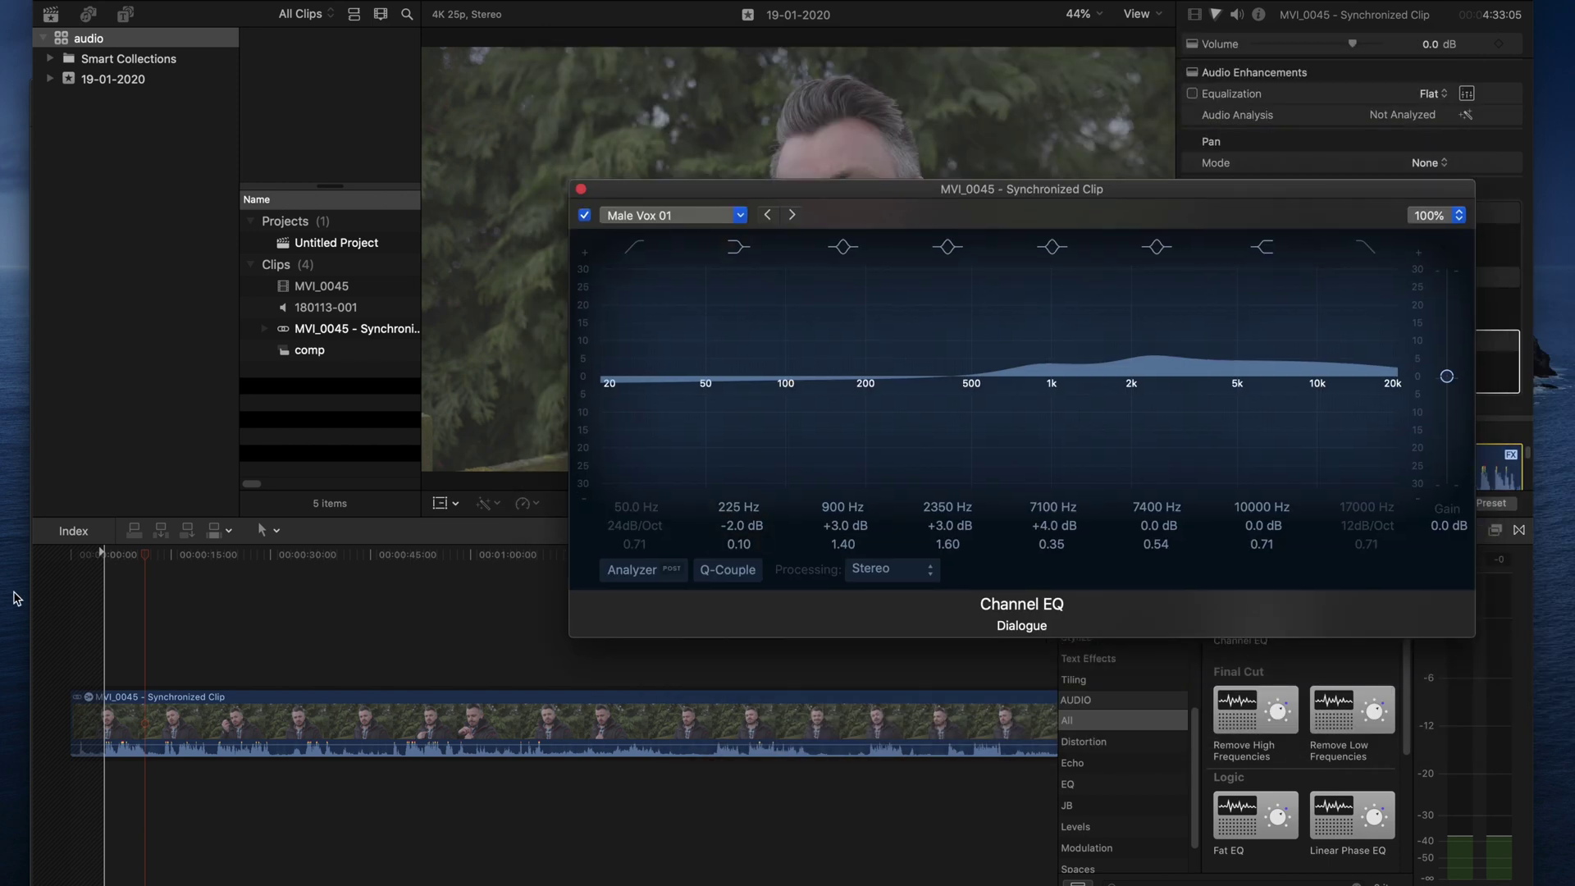
pyautogui.click(584, 215)
pyautogui.click(584, 215)
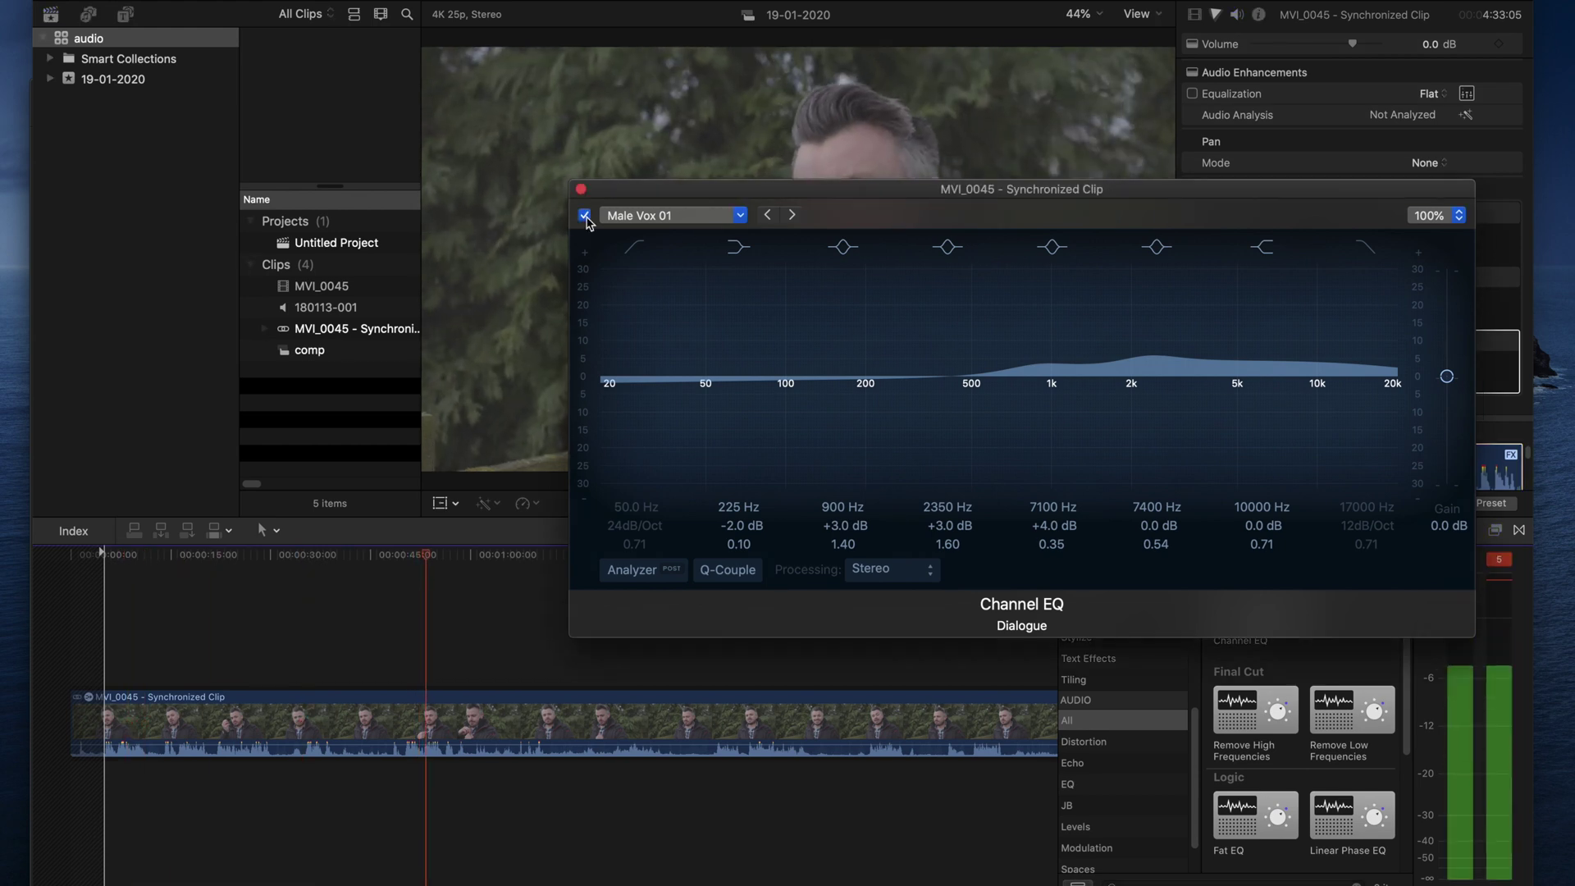
pyautogui.click(584, 215)
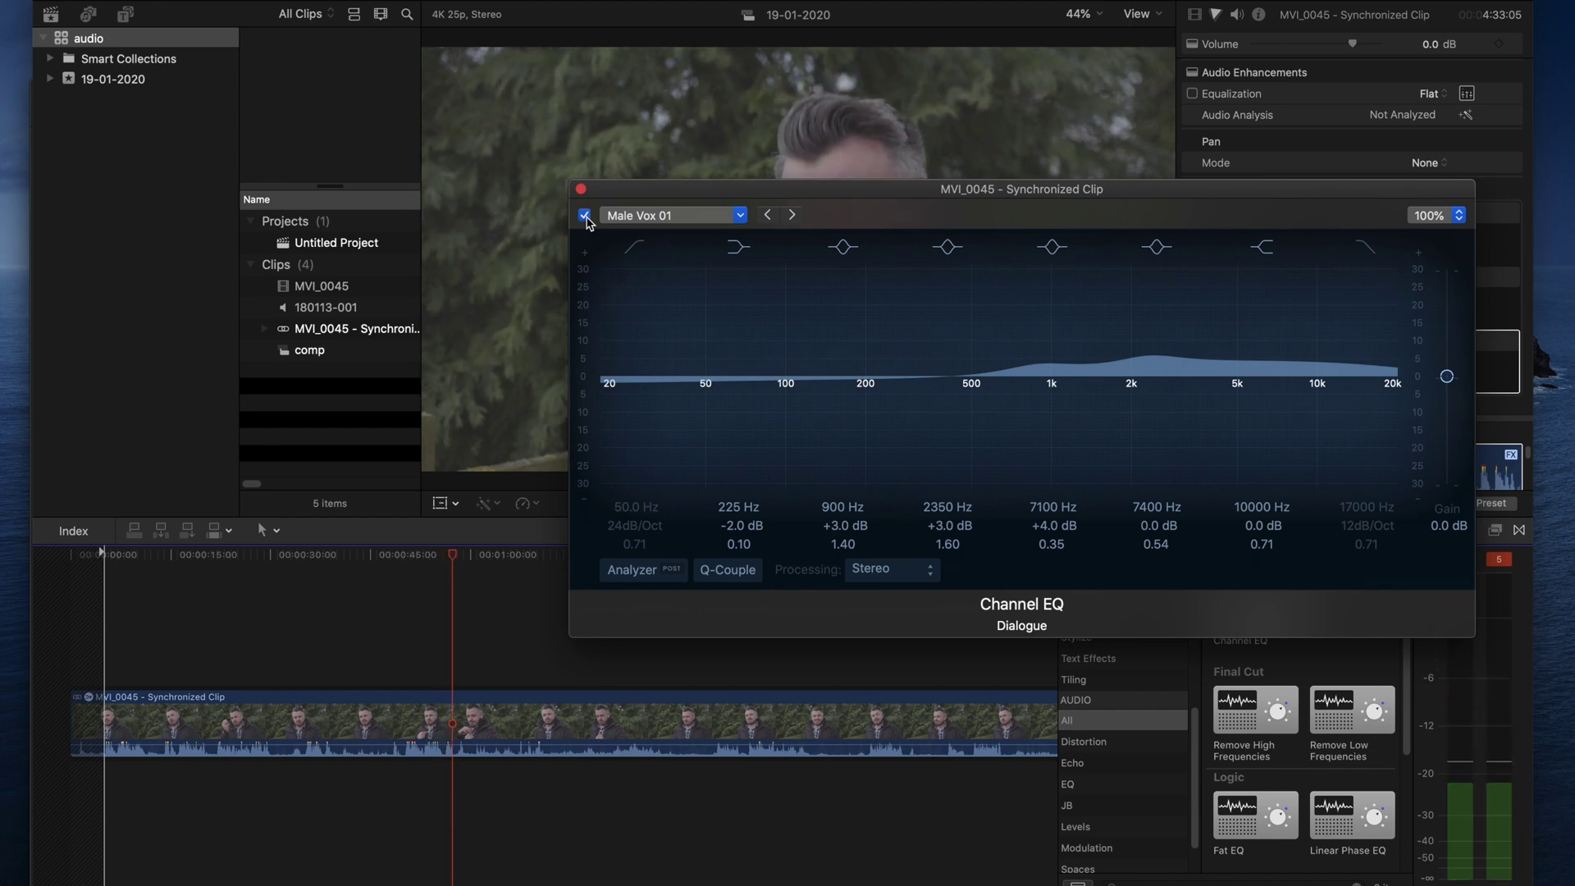
pyautogui.click(584, 215)
pyautogui.moveTo(1277, 362); pyautogui.dragTo(1274, 257)
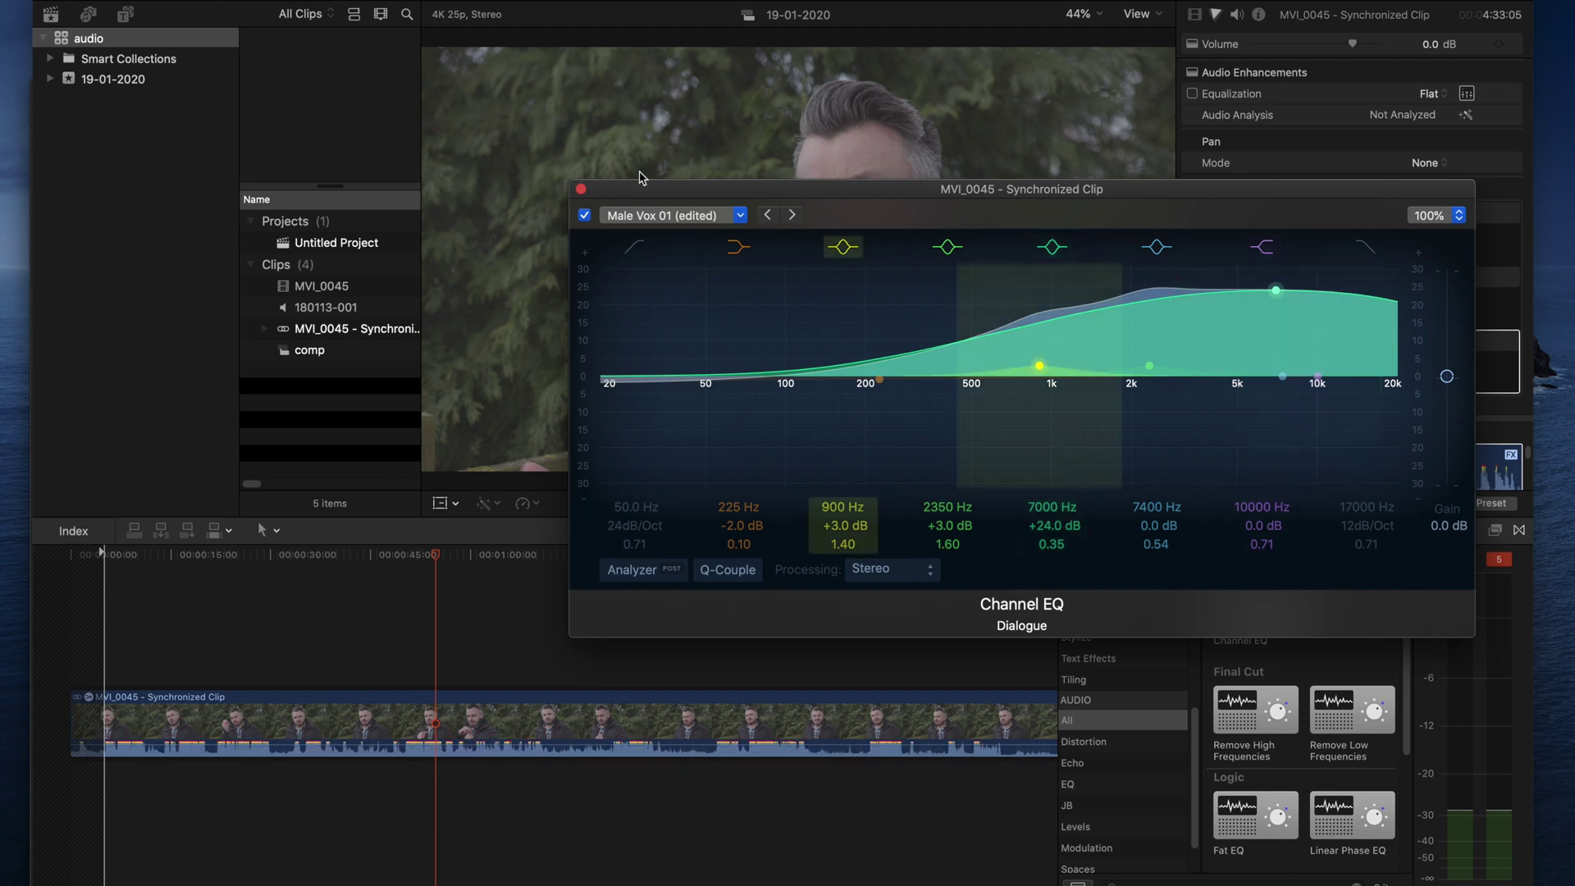
pyautogui.click(584, 214)
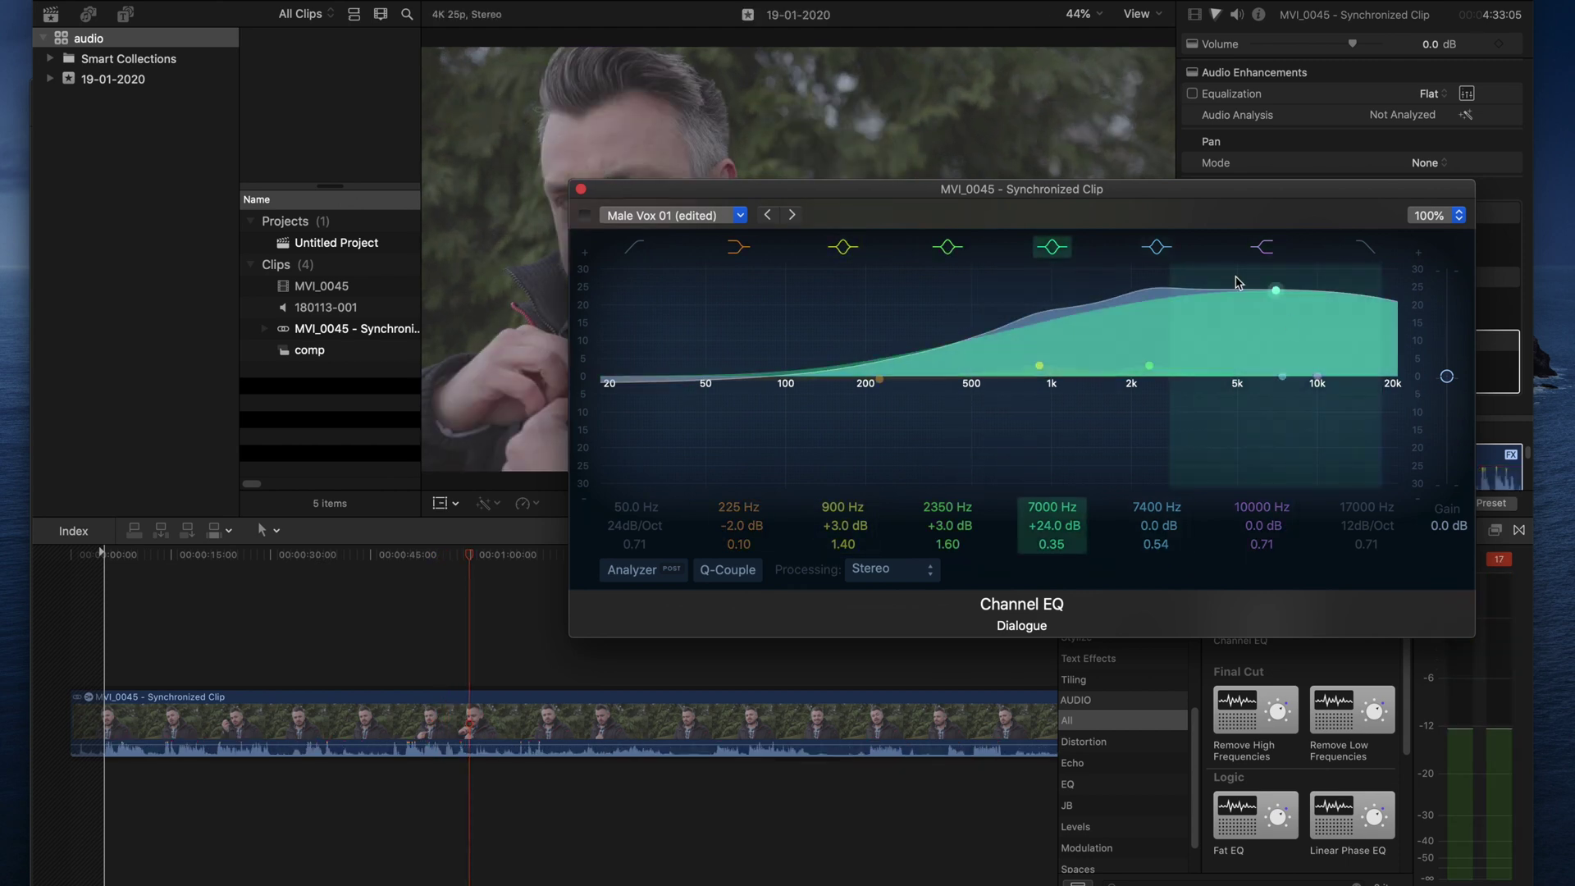
# Lower the high band boost to about +2 dB, then cut the 760 Hz band and raise its Q to 100
pyautogui.moveTo(1278, 294); pyautogui.dragTo(1266, 367)
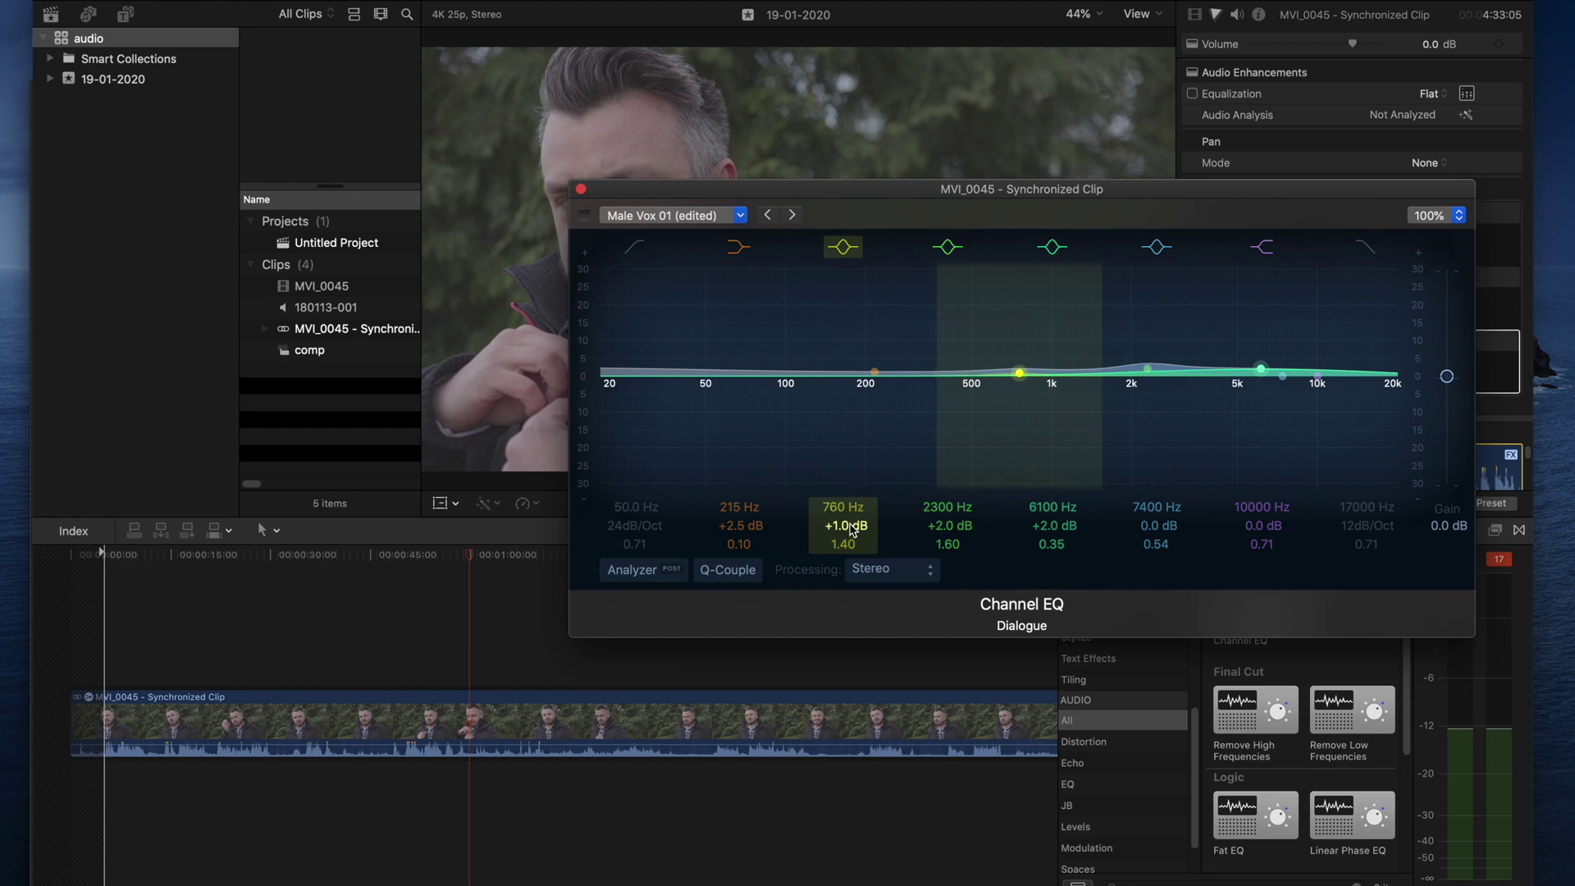
pyautogui.moveTo(1019, 343); pyautogui.dragTo(1019, 417)
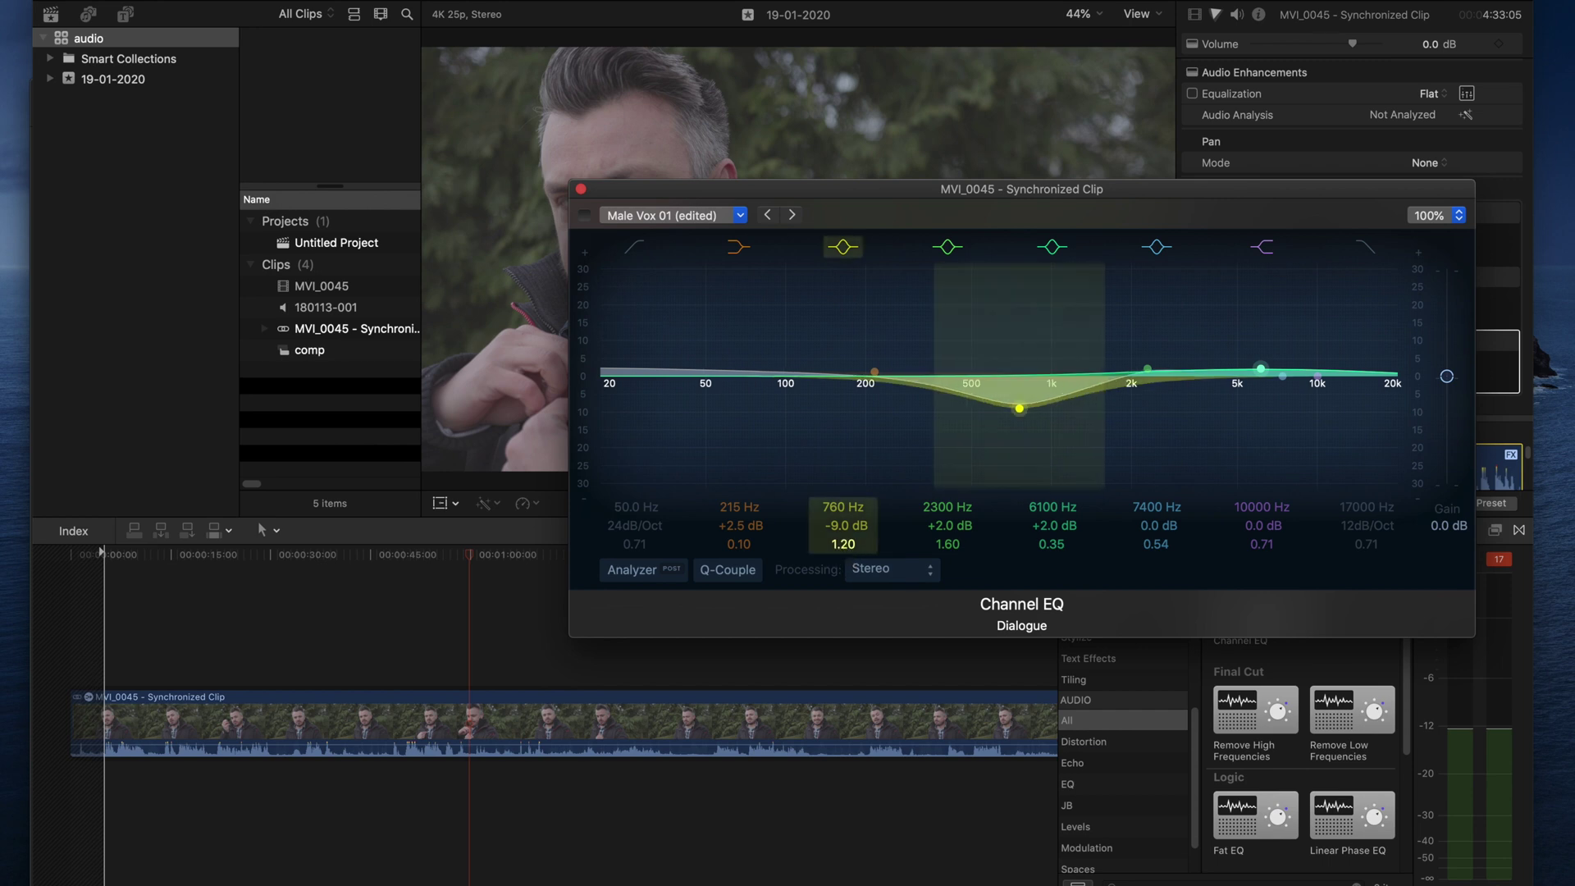
pyautogui.moveTo(843, 544); pyautogui.dragTo(844, 530)
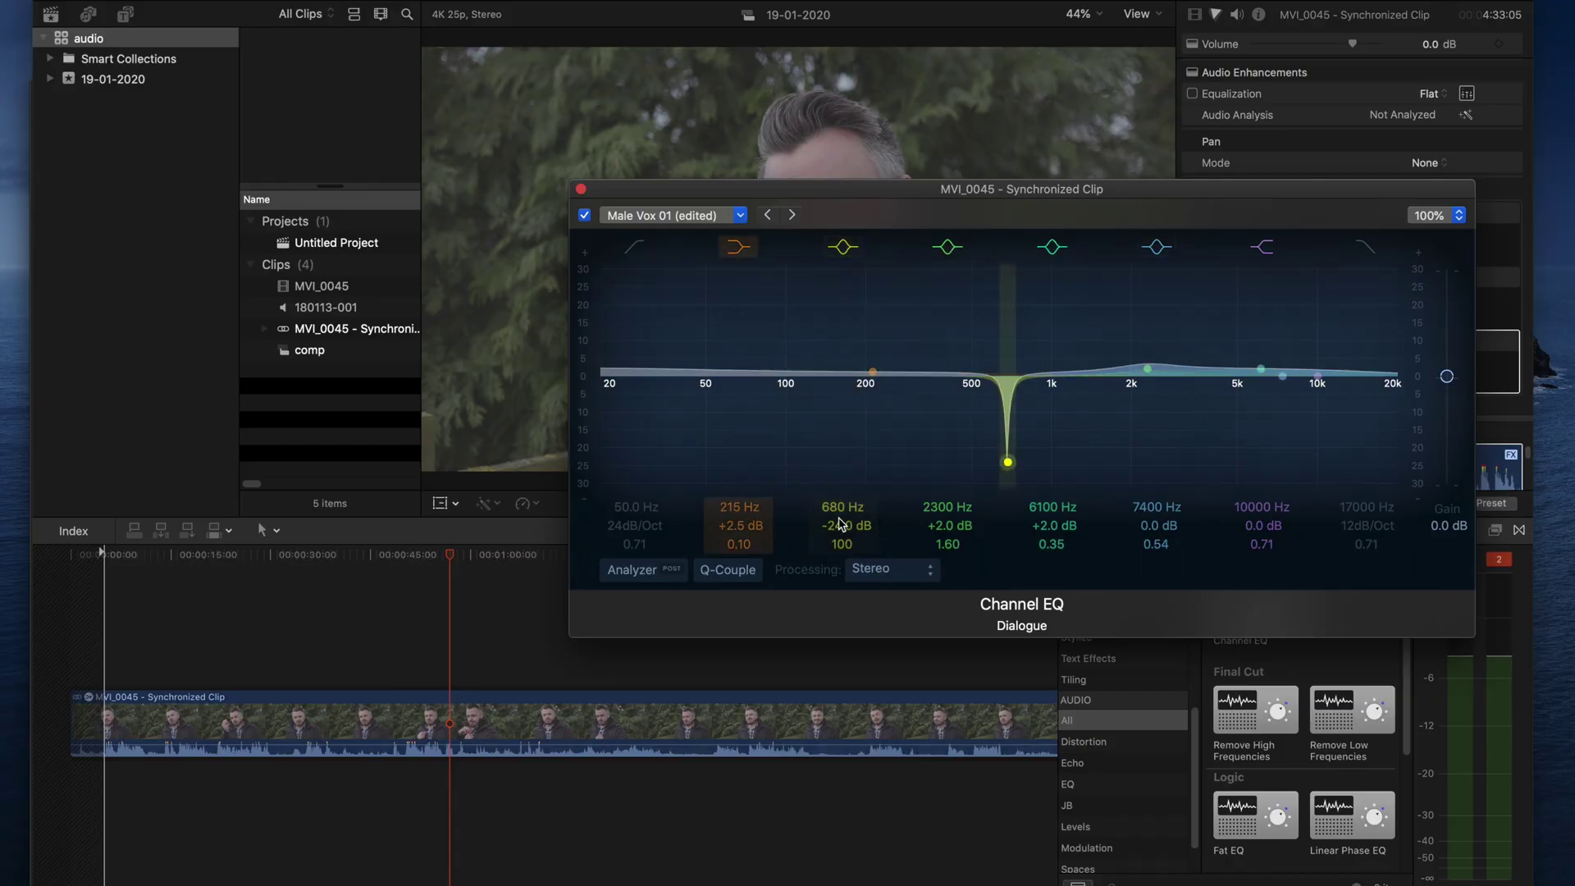
# Play the clip from an earlier point while sweeping the narrow band to find the ringing at 630 Hz
pyautogui.moveTo(843, 544)
pyautogui.mouseDown()
pyautogui.moveTo(843, 574)
pyautogui.moveTo(843, 541)
pyautogui.mouseUp()
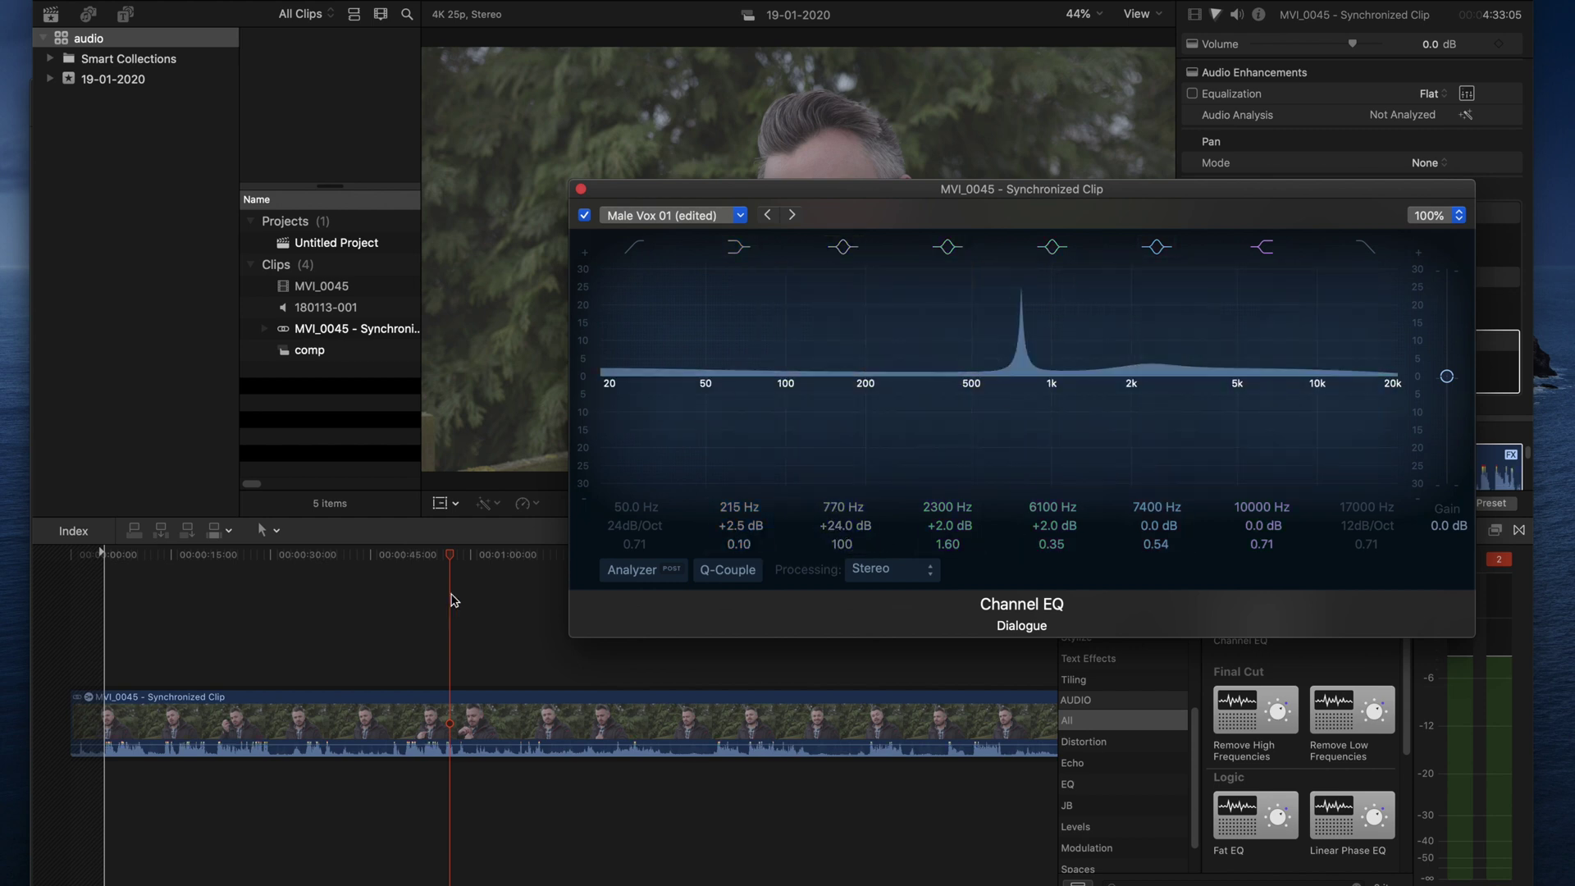
pyautogui.click(413, 566)
pyautogui.moveTo(450, 560); pyautogui.dragTo(397, 558)
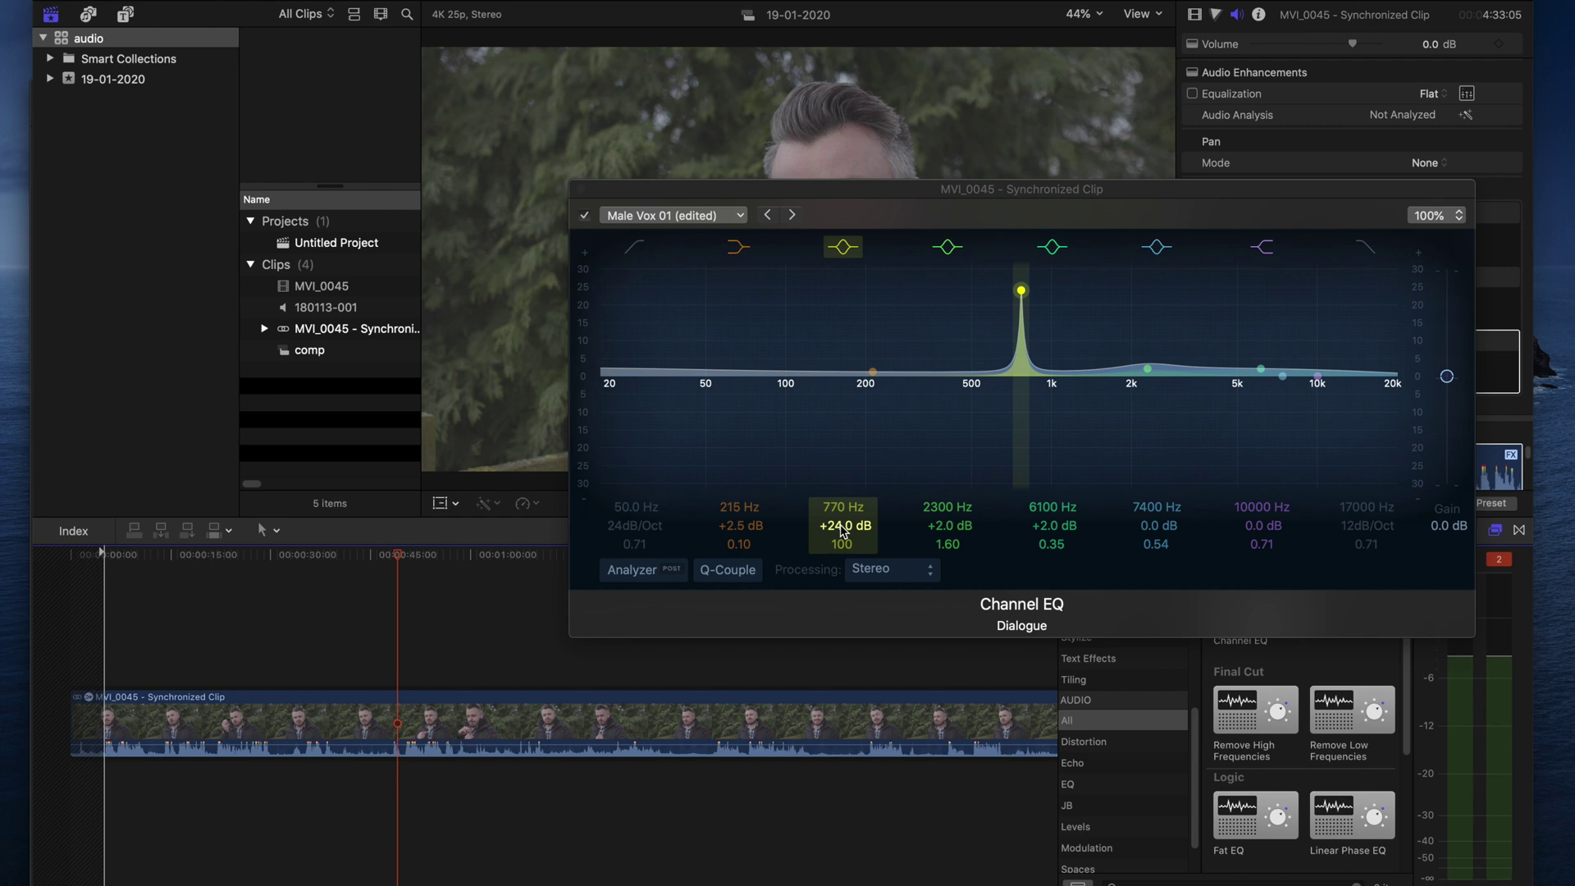
pyautogui.press('space')
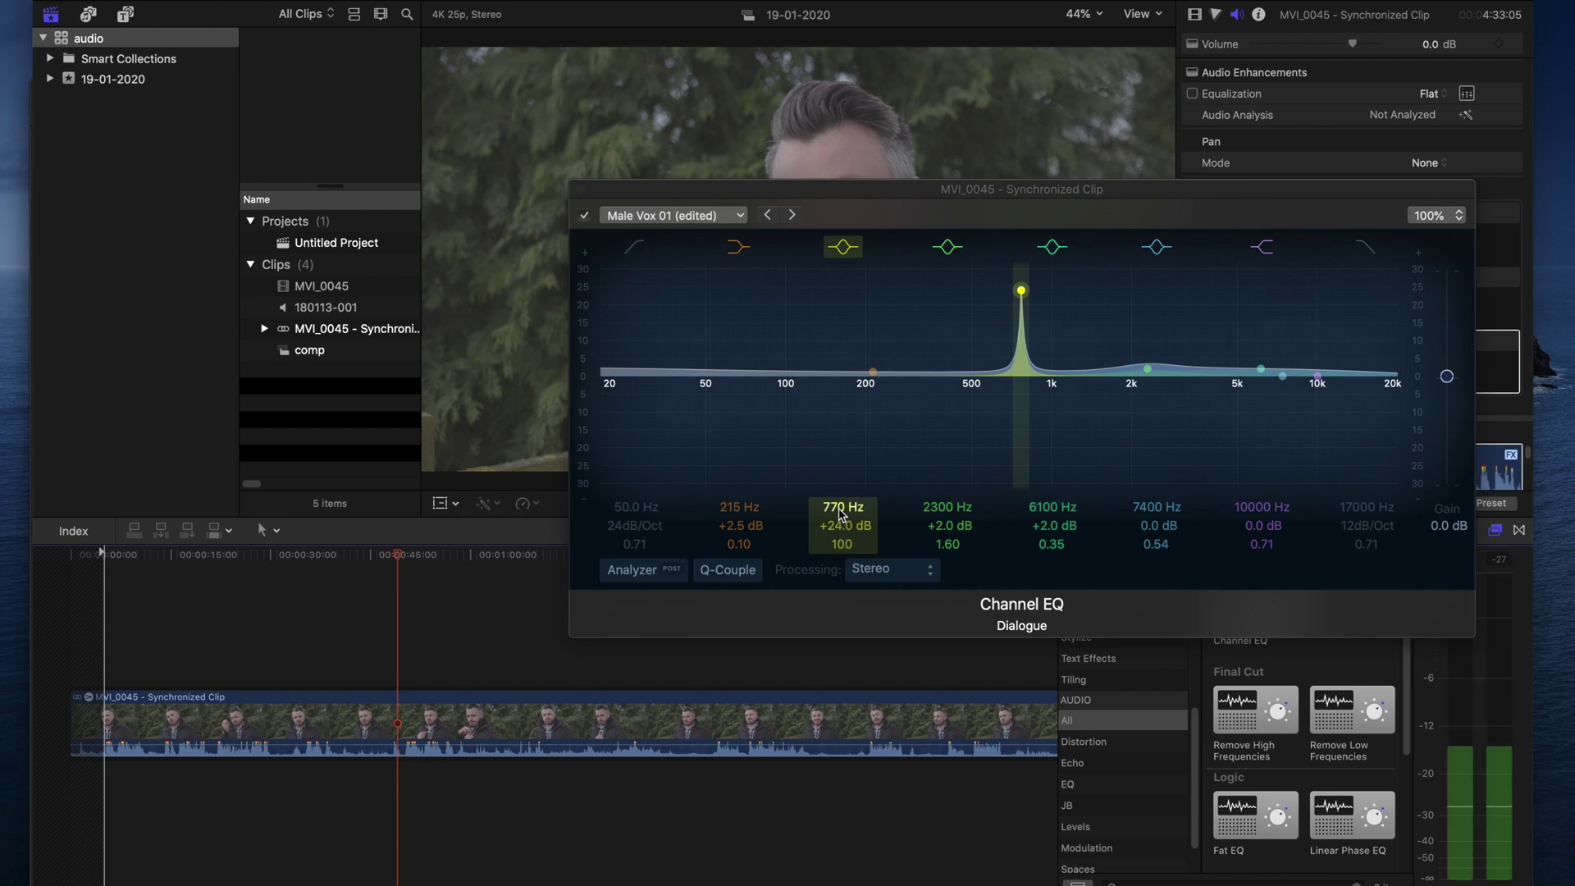
pyautogui.moveTo(843, 517)
pyautogui.mouseDown()
pyautogui.moveTo(842, 496)
pyautogui.moveTo(843, 542)
pyautogui.moveTo(841, 514)
pyautogui.mouseUp()
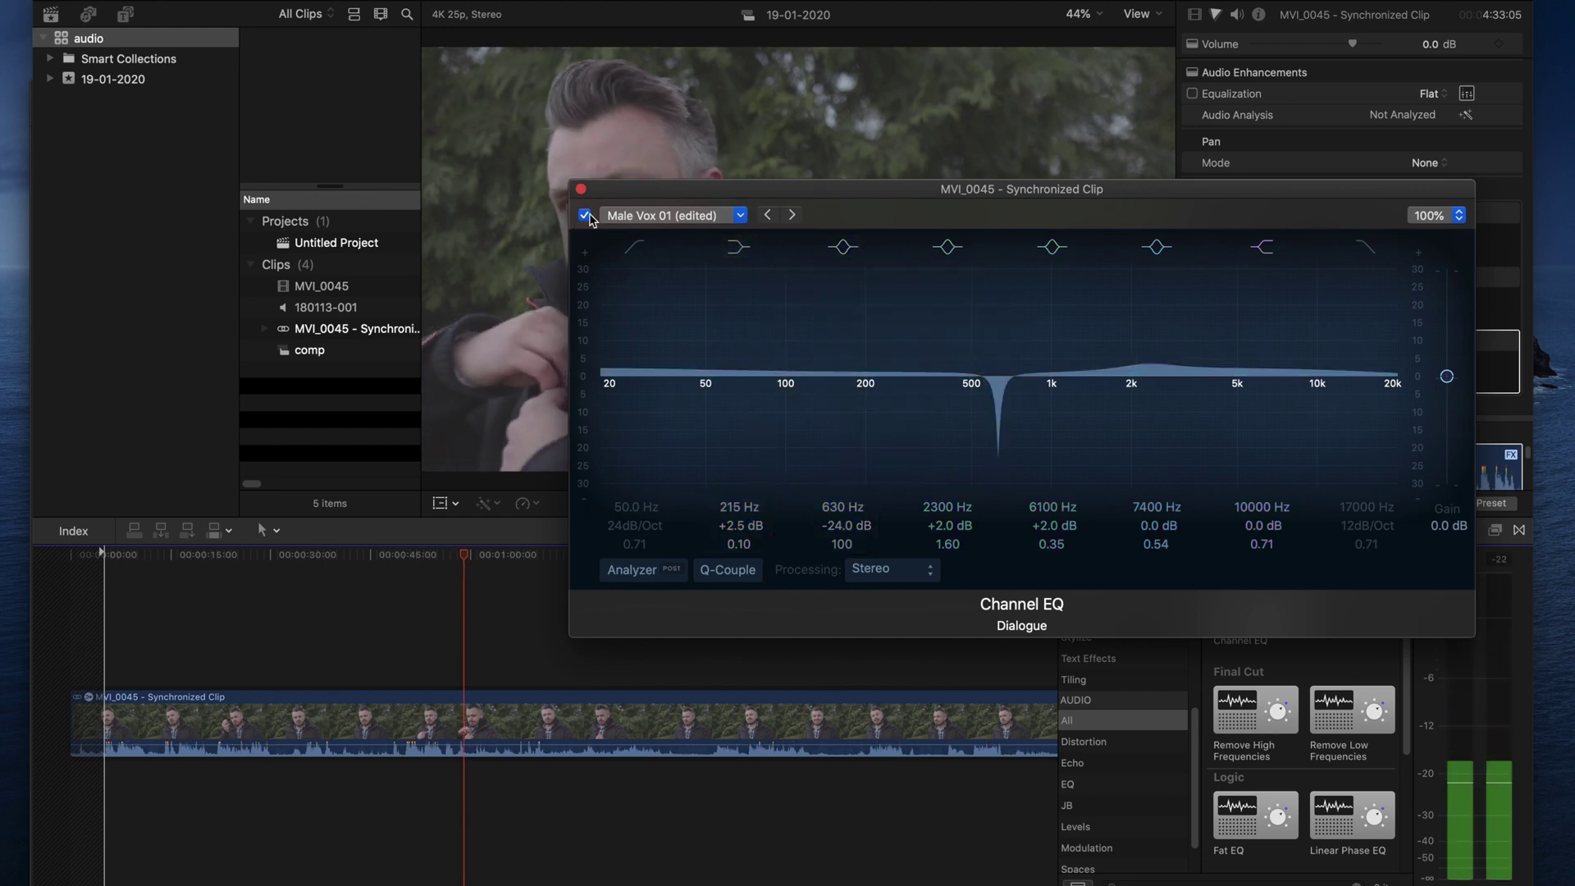
# Bypass the Channel EQ during playback to compare against the 630 Hz notch version
pyautogui.click(586, 217)
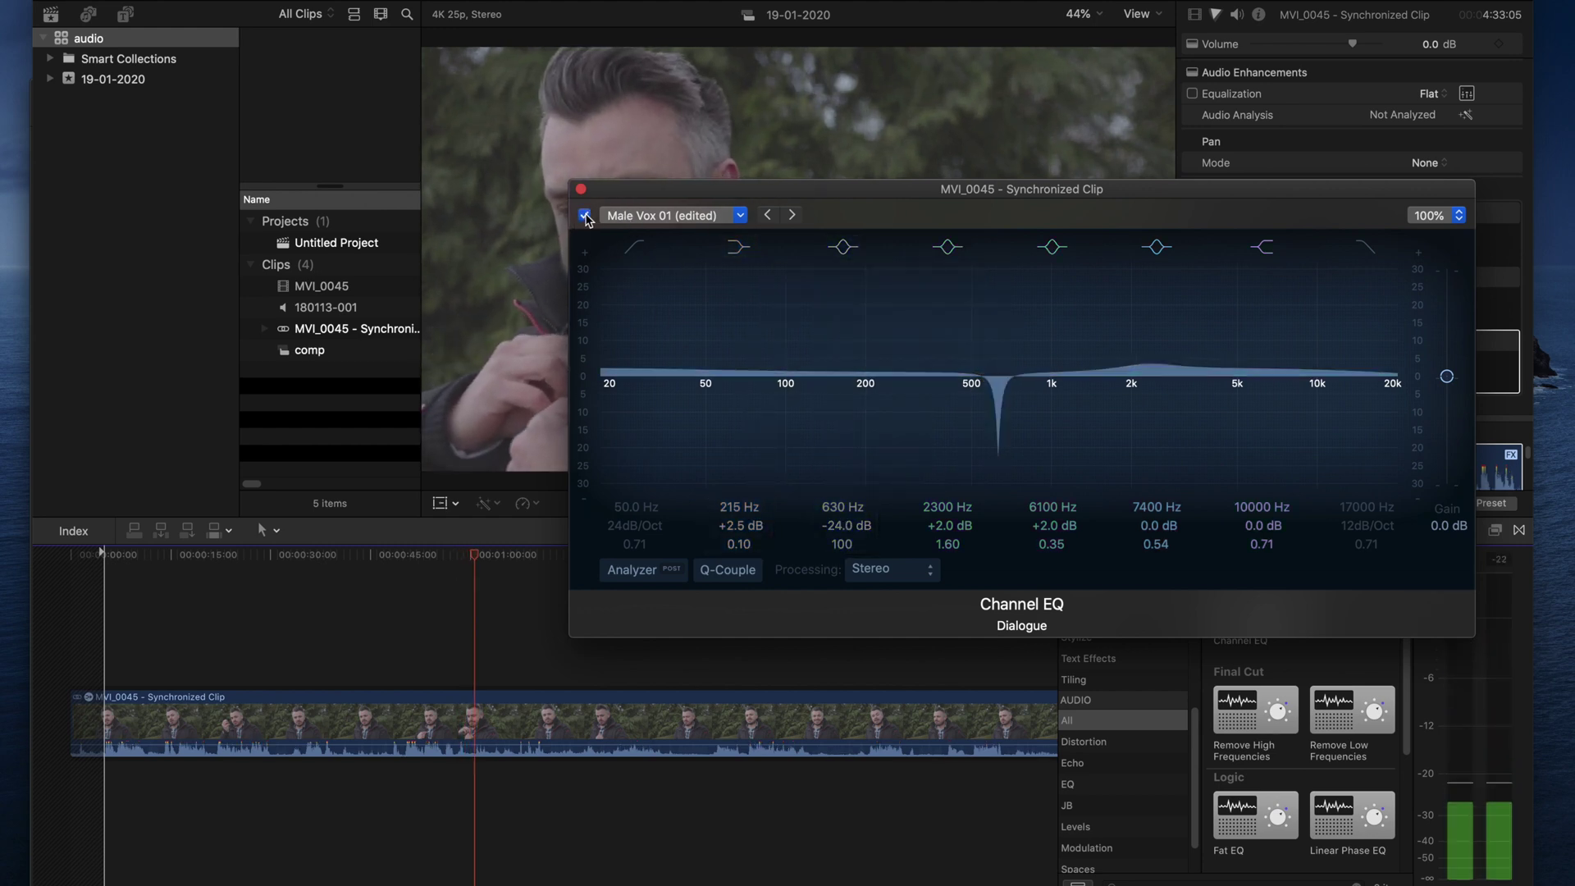